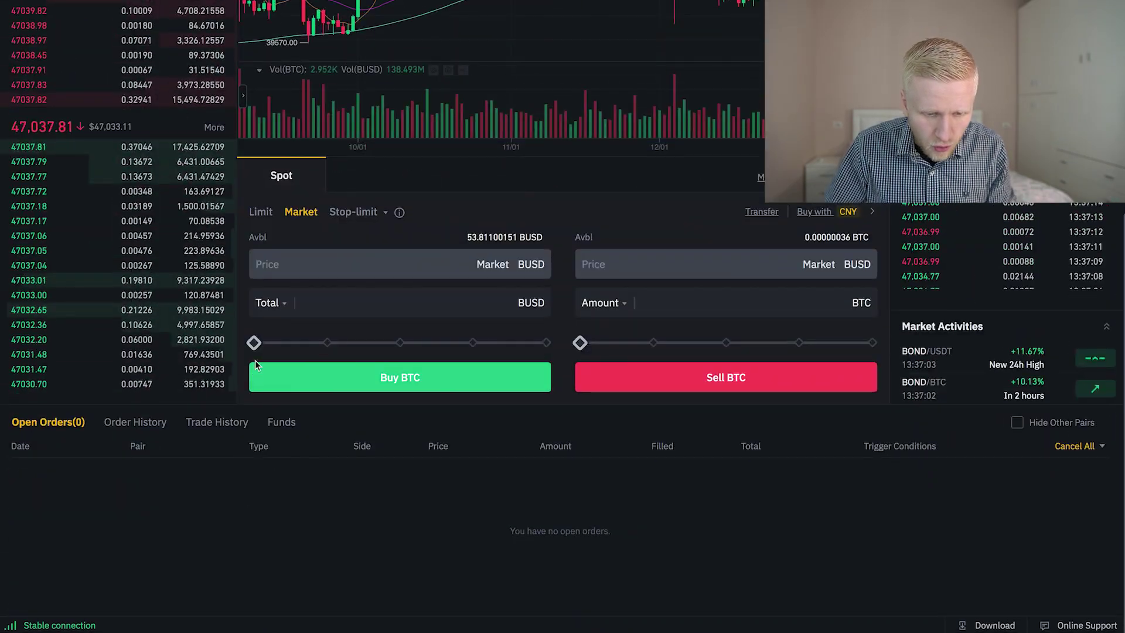
Step: Set the Spot Market buy slider to 24% of BUSD and market-buy BTC on BTC/BUSD
{"action": "left_click", "coordinate": [305, 346]}
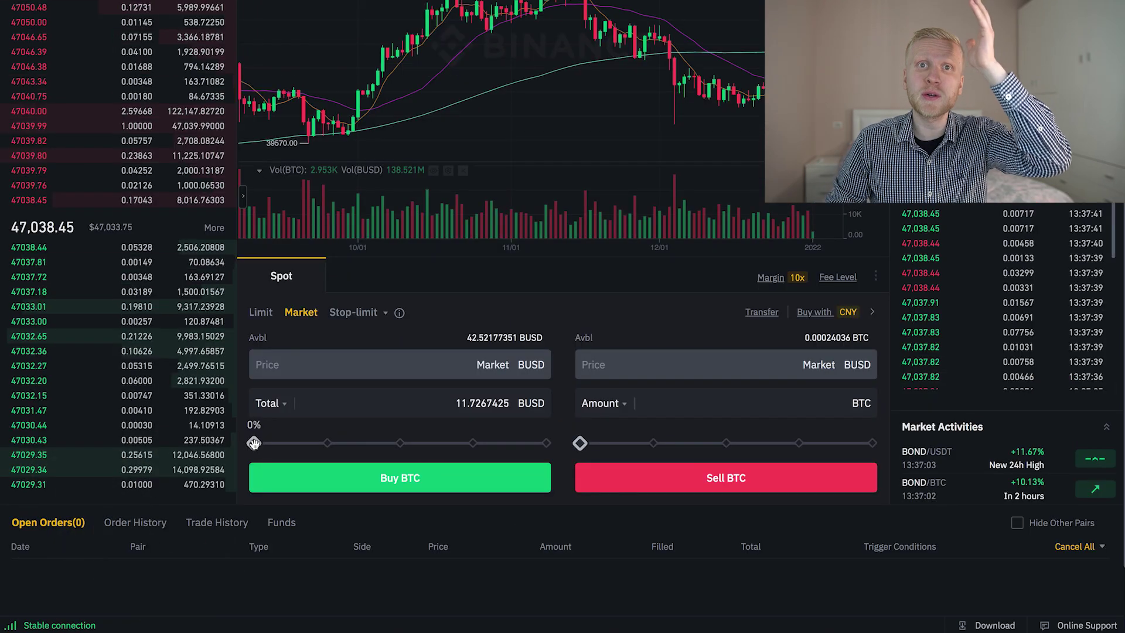
{"action": "left_click_drag", "start_coordinate": [254, 443], "coordinate": [324, 443]}
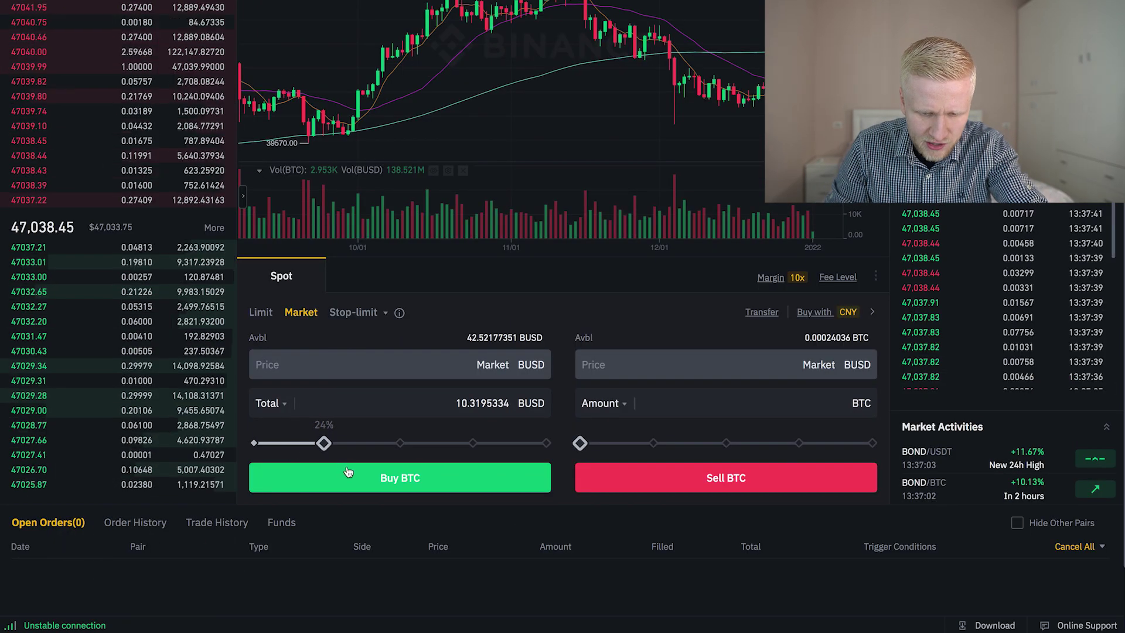
{"action": "left_click", "coordinate": [355, 484]}
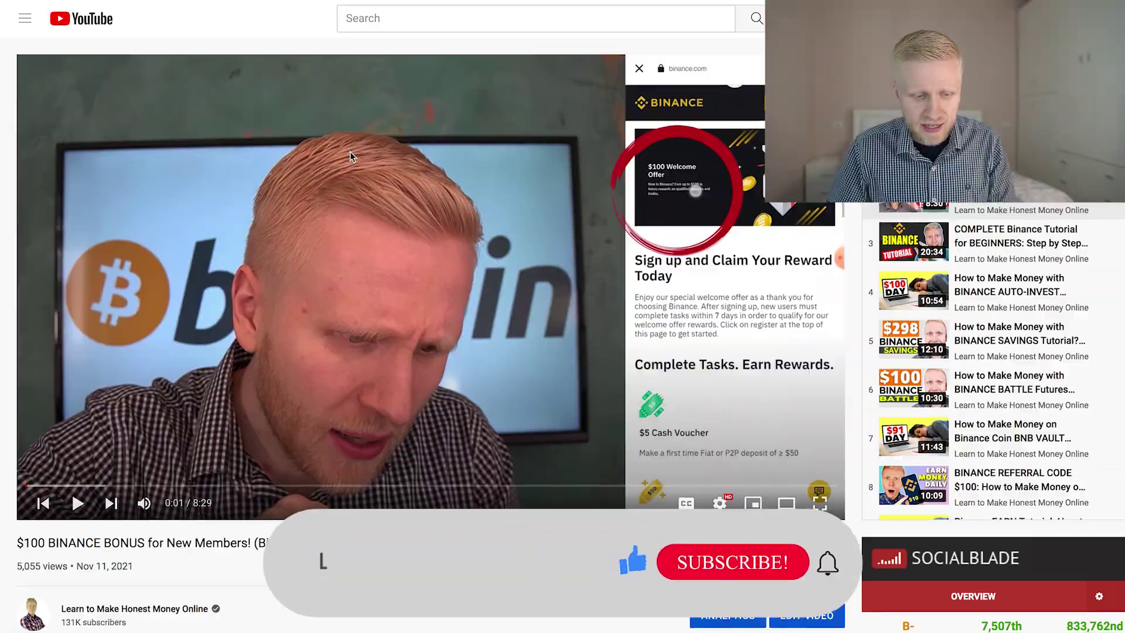
{"action": "scroll", "coordinate": [82, 263], "scroll_direction": "down", "scroll_amount": 6}
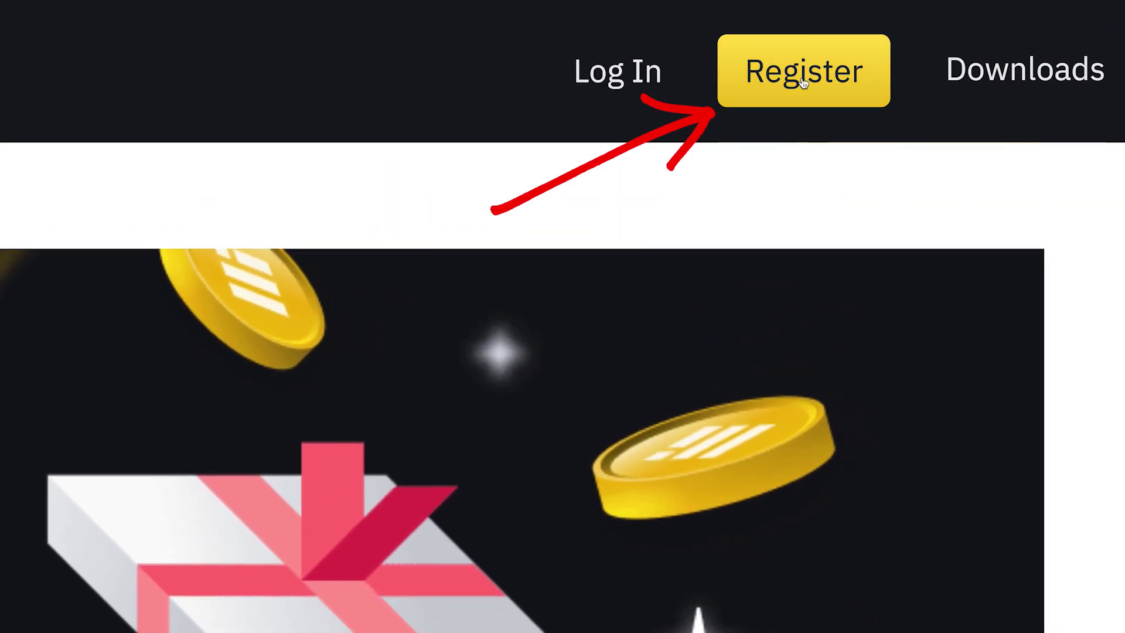
Step: Start a new registration and confirm India as the country of residence
{"action": "left_click", "coordinate": [804, 83]}
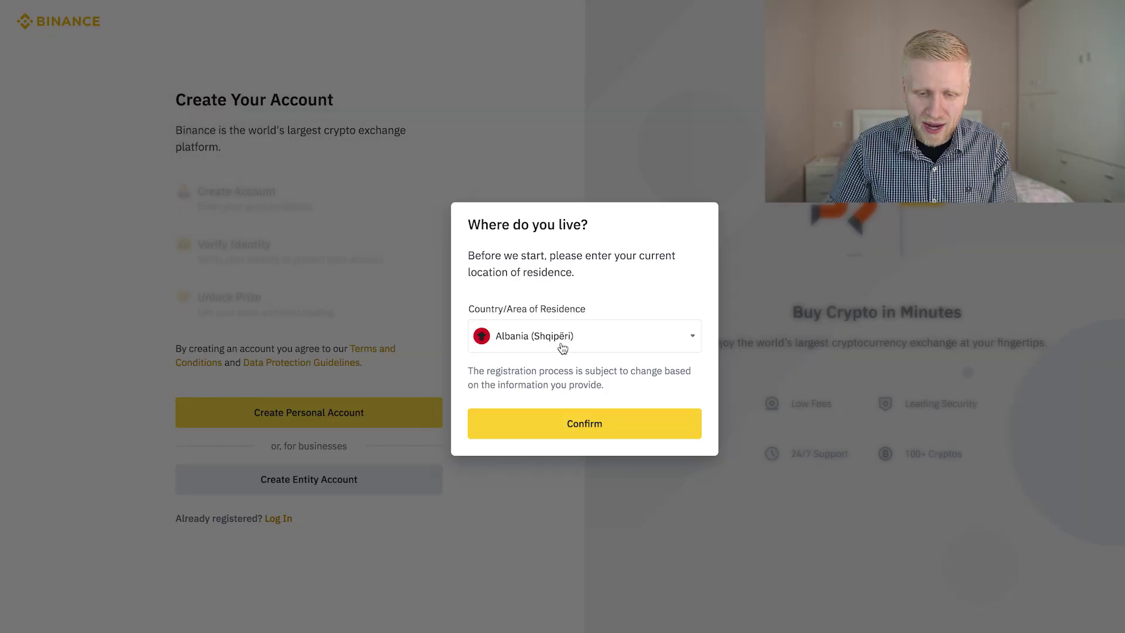
{"action": "left_click", "coordinate": [562, 348]}
{"action": "left_click", "coordinate": [579, 244]}
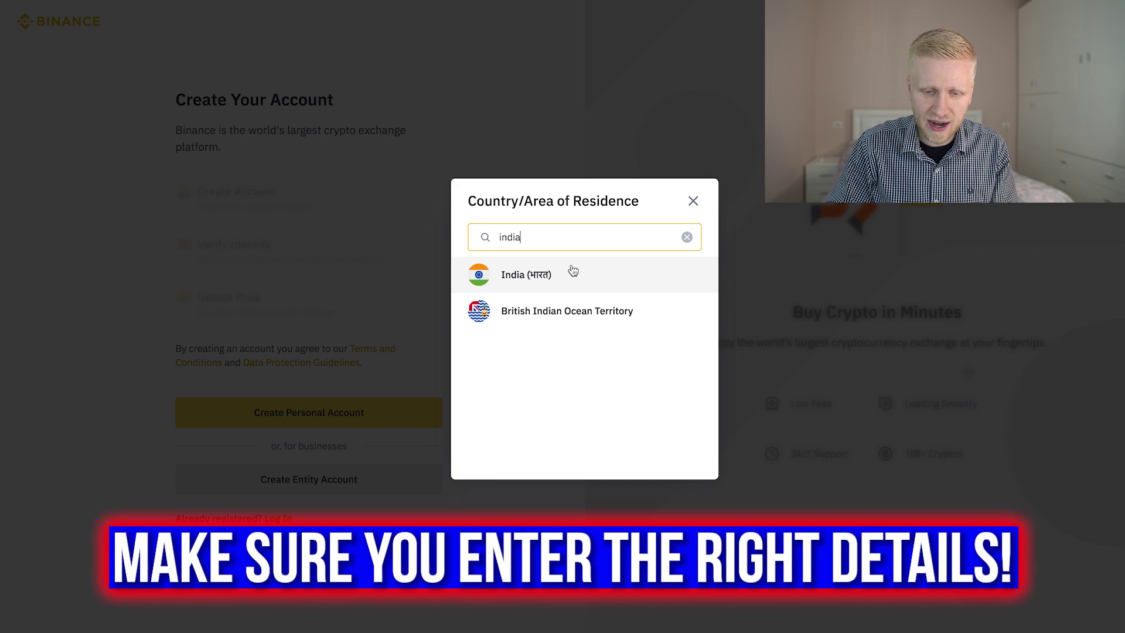
{"action": "left_click", "coordinate": [573, 273]}
{"action": "left_click", "coordinate": [573, 432]}
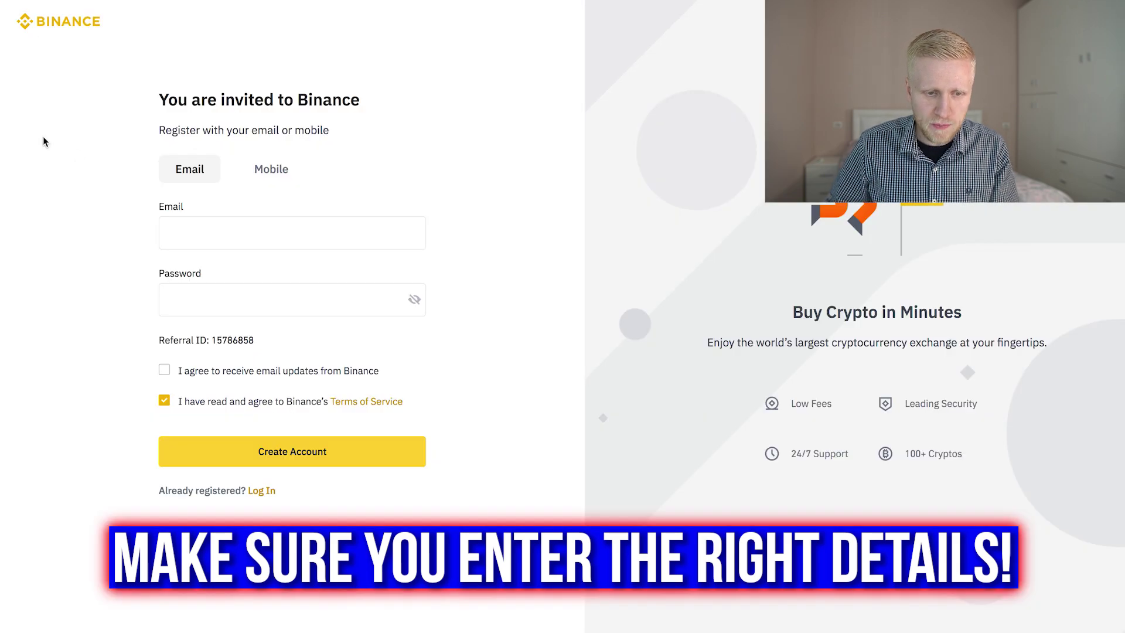
Step: Switch the sign-up form to Mobile and enter a phone number and password
{"action": "left_click", "coordinate": [237, 222]}
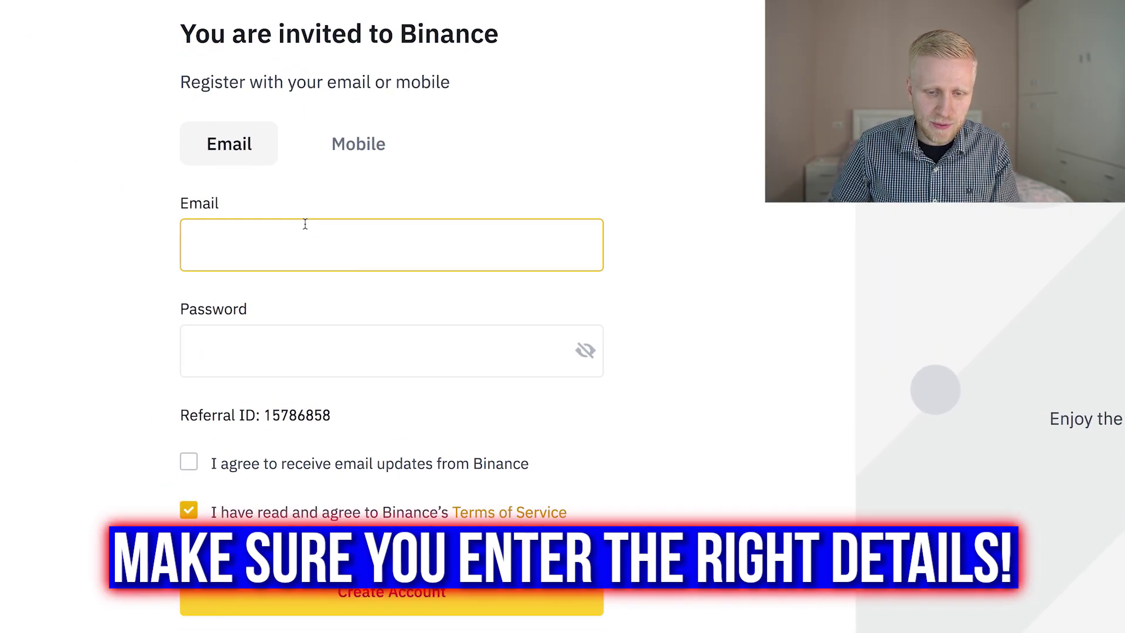
{"action": "left_click", "coordinate": [293, 352]}
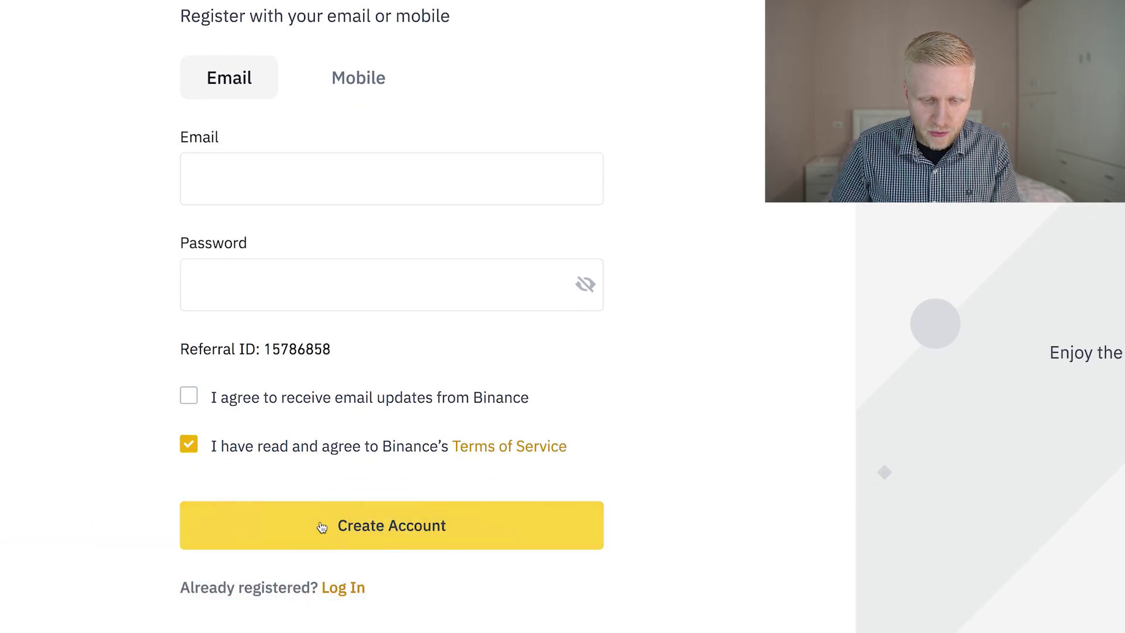
{"action": "left_click", "coordinate": [360, 85]}
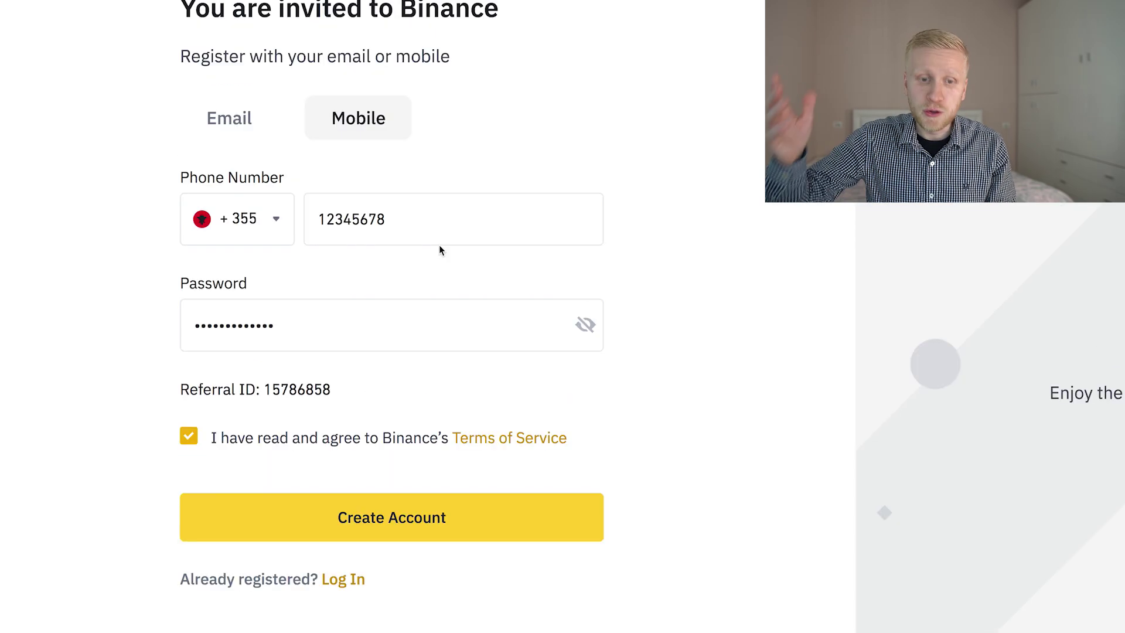
{"action": "left_click", "coordinate": [438, 243]}
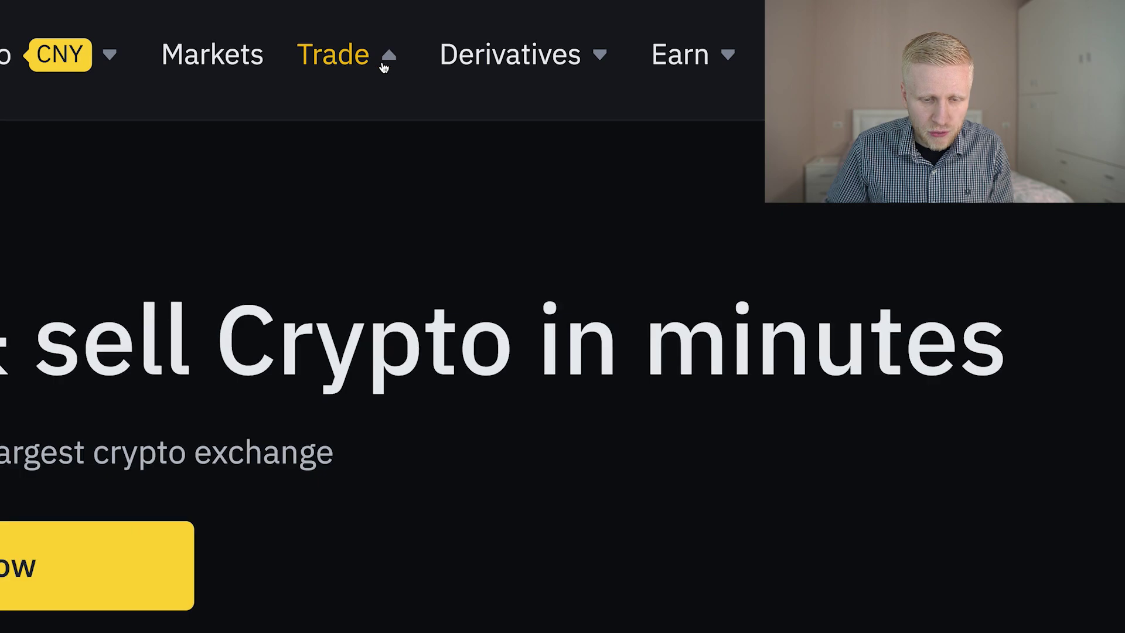
Step: Bring up the Trade menu in the Binance navigation bar
{"action": "mouse_move", "coordinate": [357, 28]}
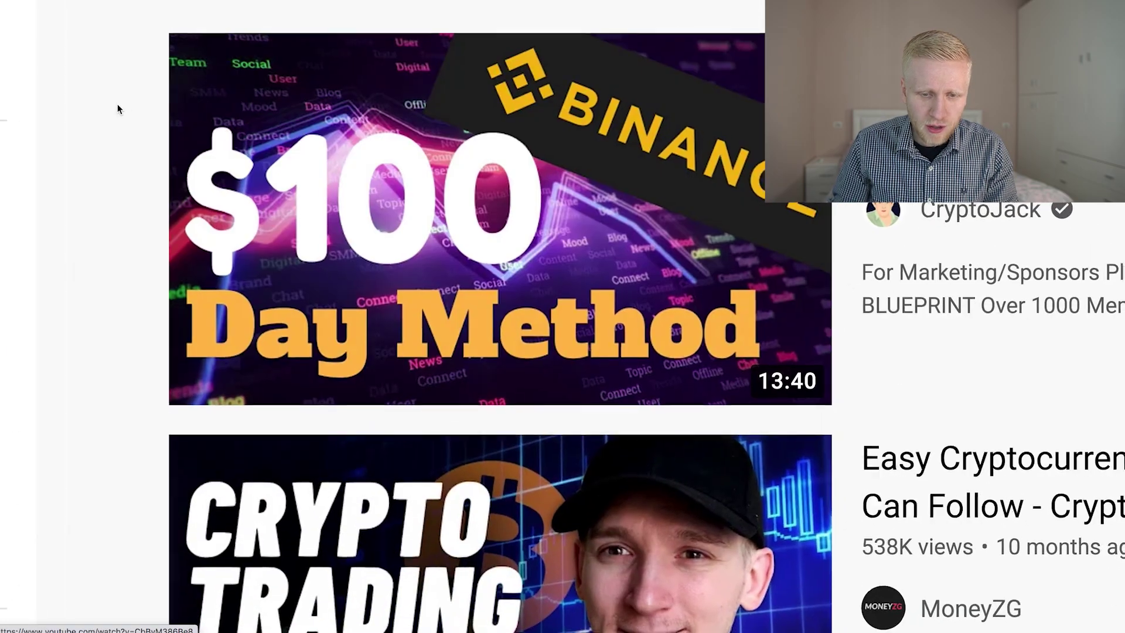
Step: Scroll through the YouTube 'binance trading strategy' search results
{"action": "scroll", "coordinate": [212, 136], "scroll_direction": "down", "scroll_amount": 6}
{"action": "scroll", "coordinate": [206, 79], "scroll_direction": "up", "scroll_amount": 2}
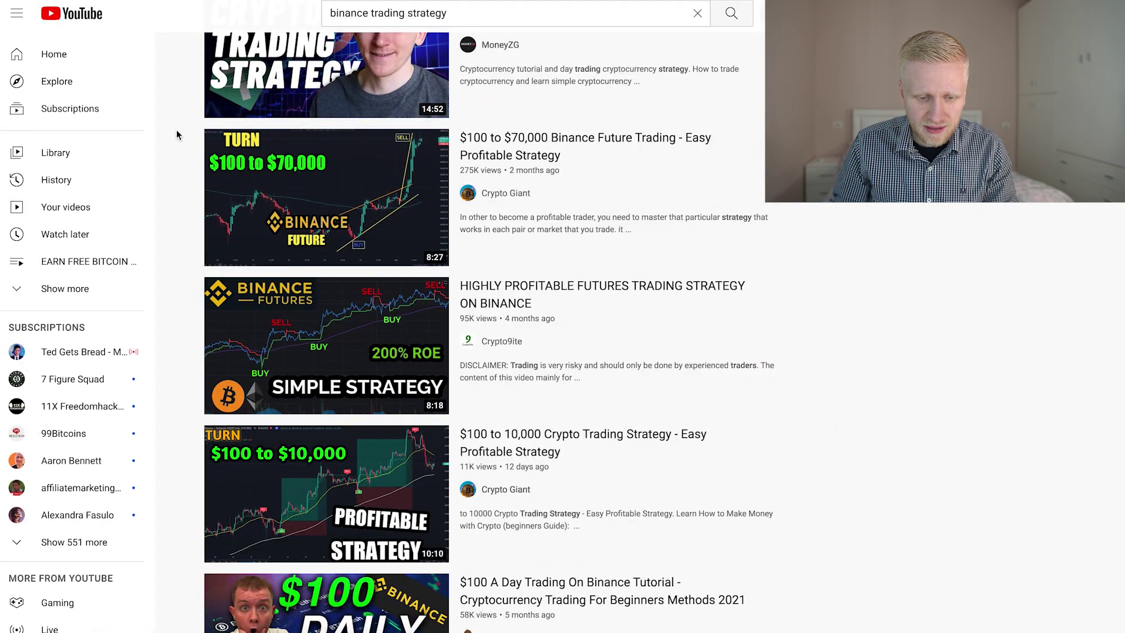
{"action": "scroll", "coordinate": [134, 94], "scroll_direction": "down", "scroll_amount": 6}
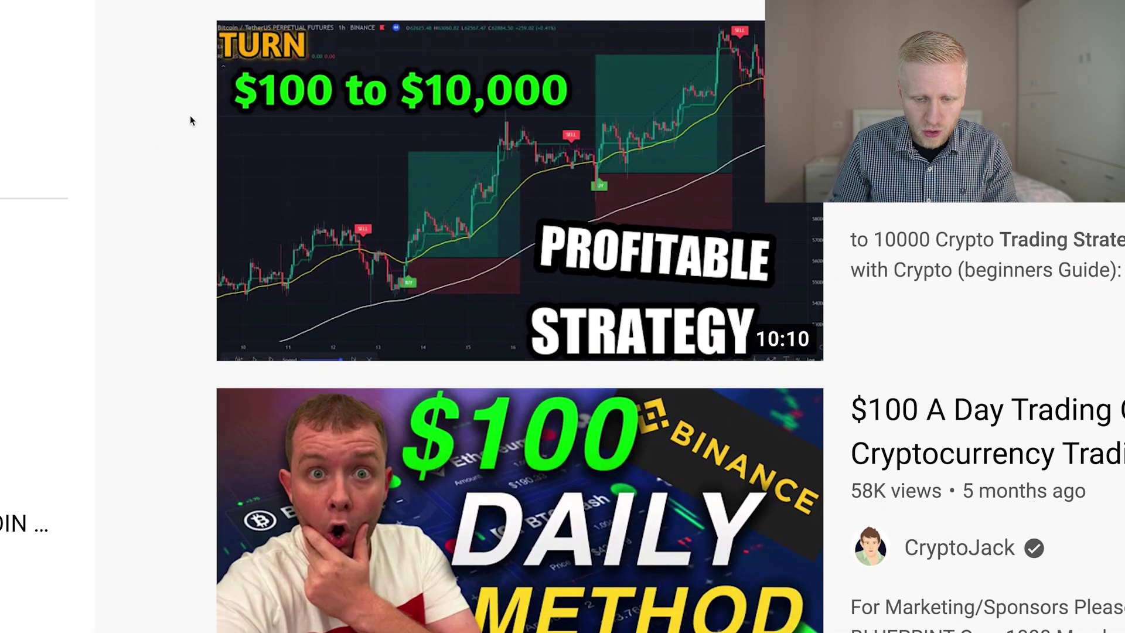
{"action": "scroll", "coordinate": [194, 117], "scroll_direction": "down", "scroll_amount": 6}
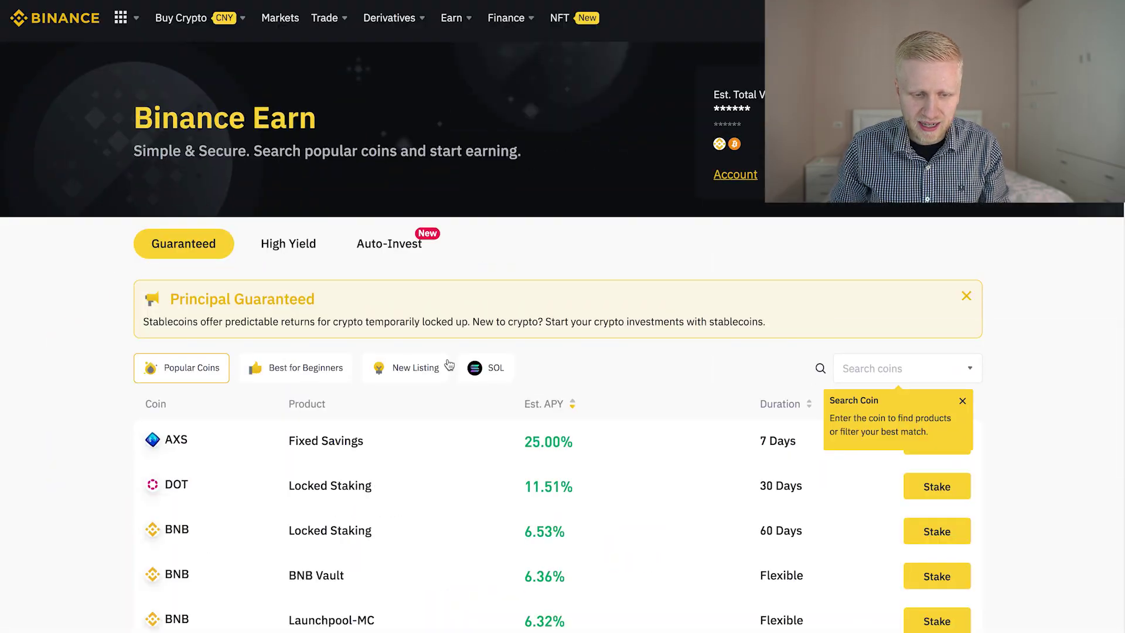
Step: Scroll down the Binance Earn page of guaranteed products
{"action": "scroll", "coordinate": [449, 365], "scroll_direction": "down", "scroll_amount": 5}
{"action": "scroll", "coordinate": [449, 365], "scroll_direction": "down", "scroll_amount": 3}
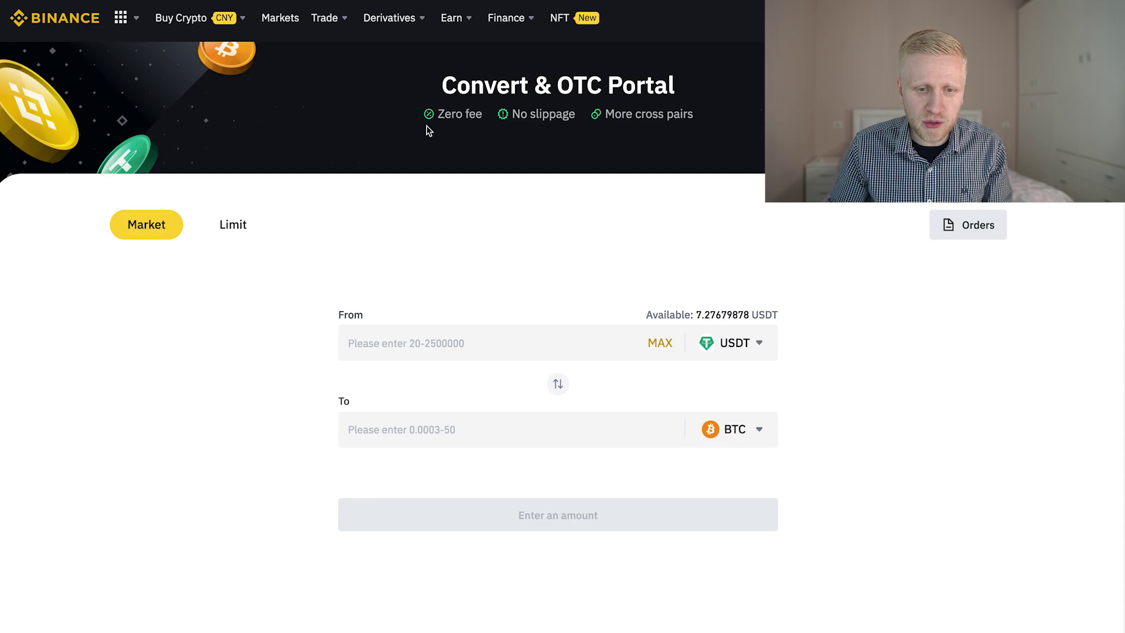
Step: Convert 20 BUSD to BTC through Preview Conversion, receiving 0.00042479 BTC
{"action": "mouse_move", "coordinate": [333, 29]}
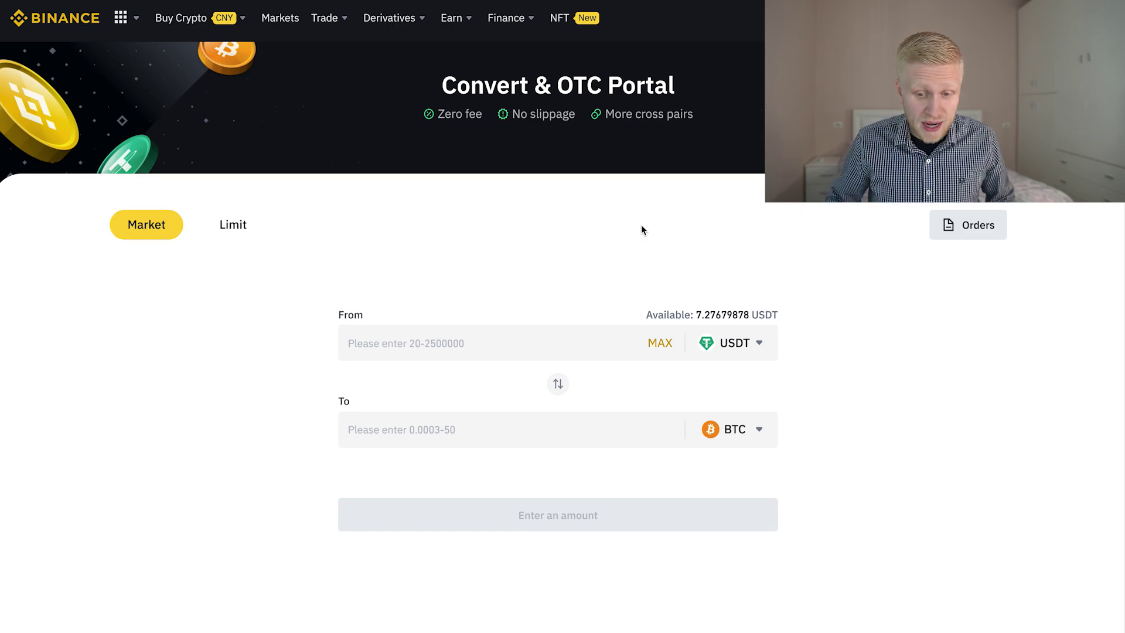
{"action": "scroll", "coordinate": [645, 234], "scroll_direction": "down", "scroll_amount": 2}
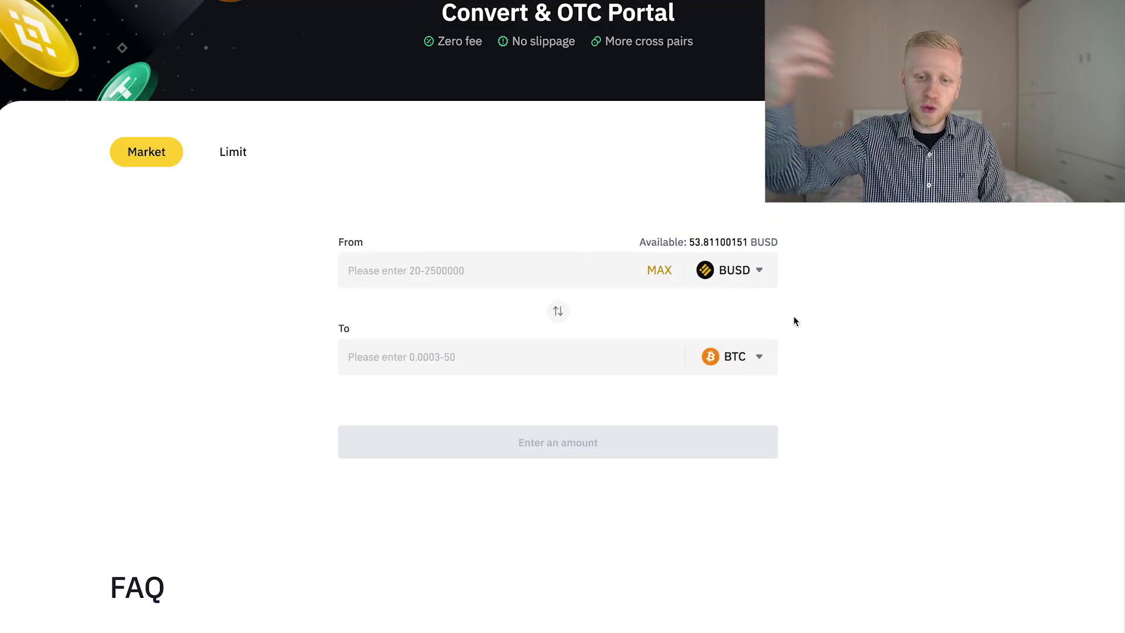
{"action": "left_click", "coordinate": [589, 267]}
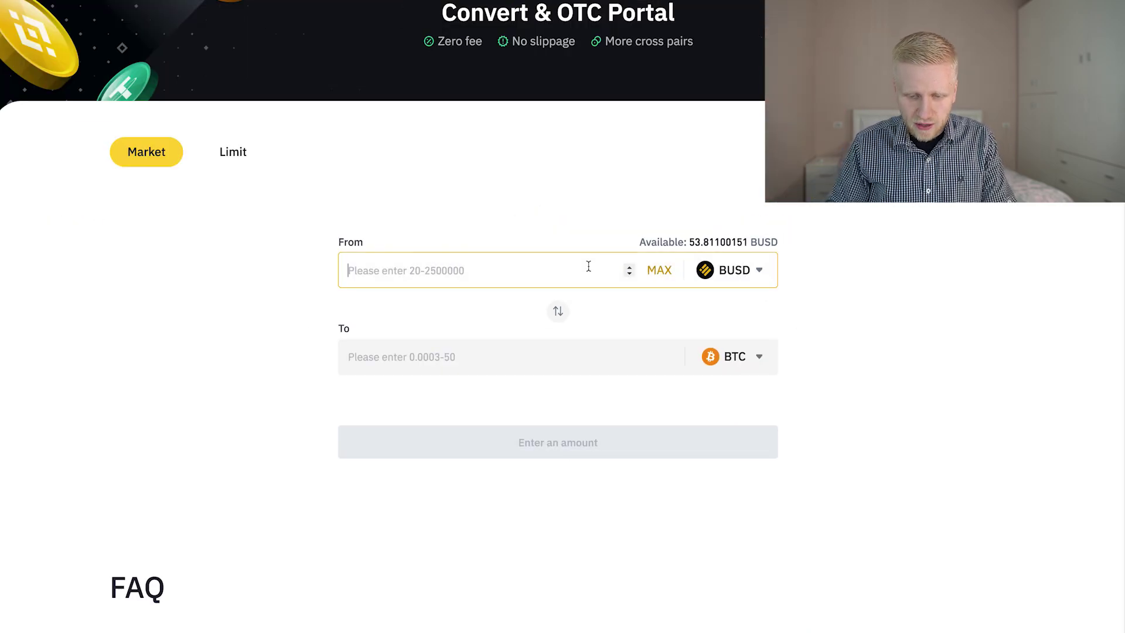
{"action": "type", "text": "20"}
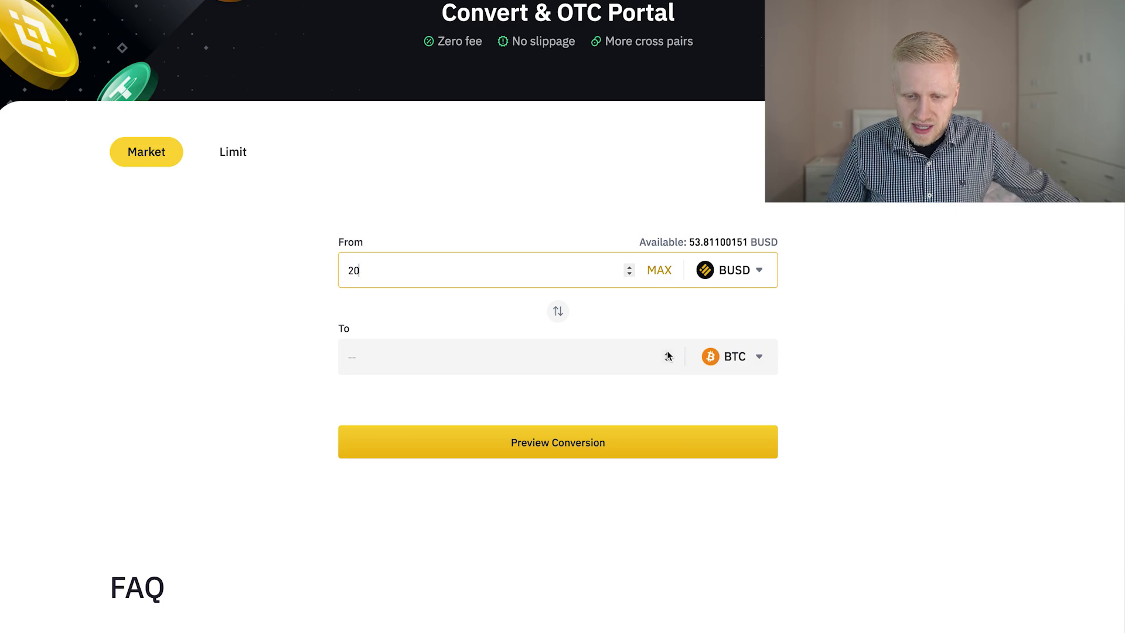
{"action": "left_click", "coordinate": [672, 441]}
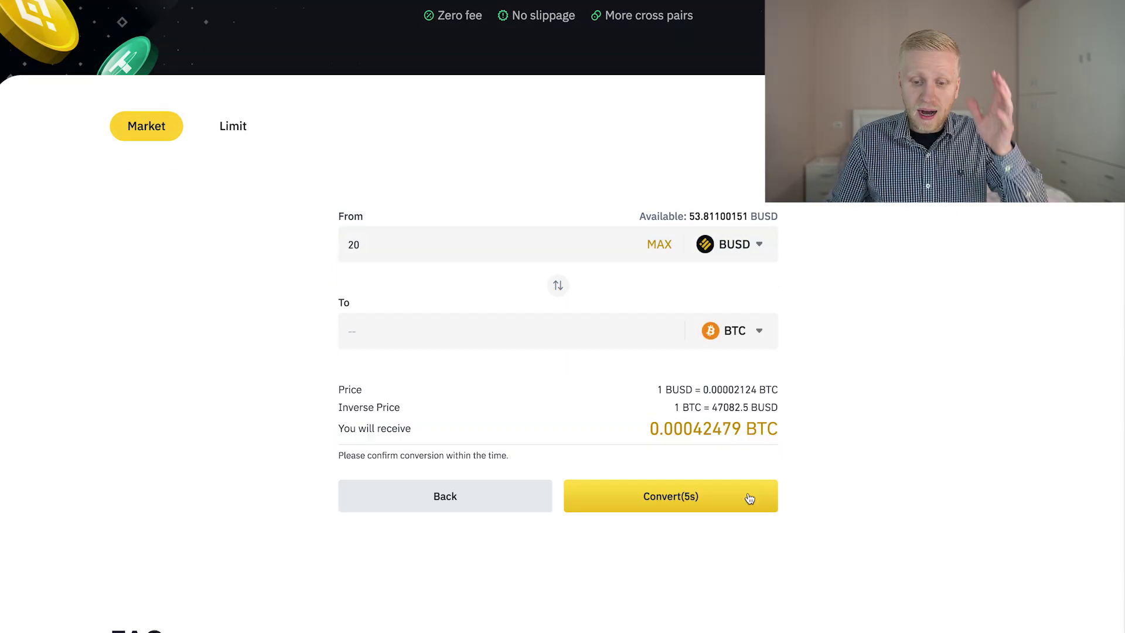
{"action": "left_click", "coordinate": [638, 490]}
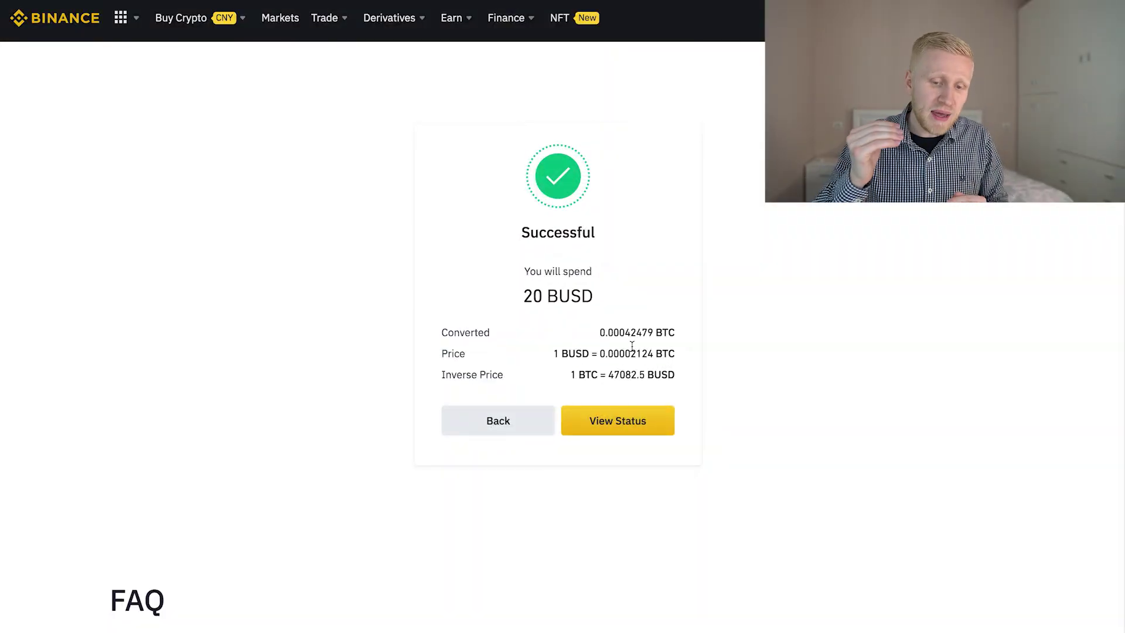
{"action": "mouse_move", "coordinate": [316, 24]}
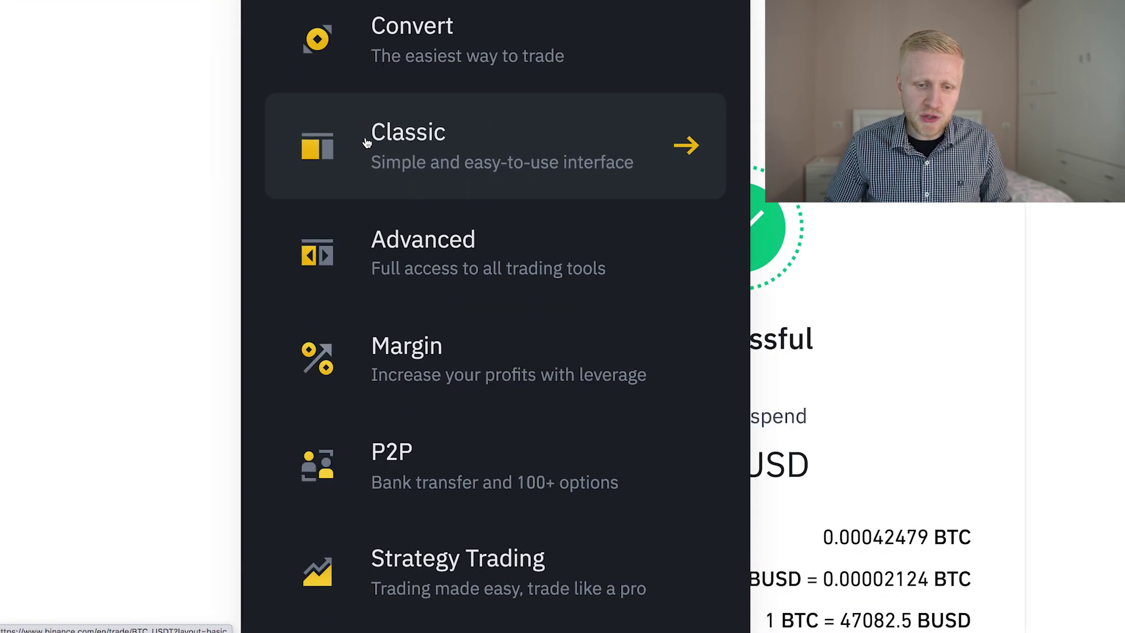
{"action": "left_click", "coordinate": [477, 142]}
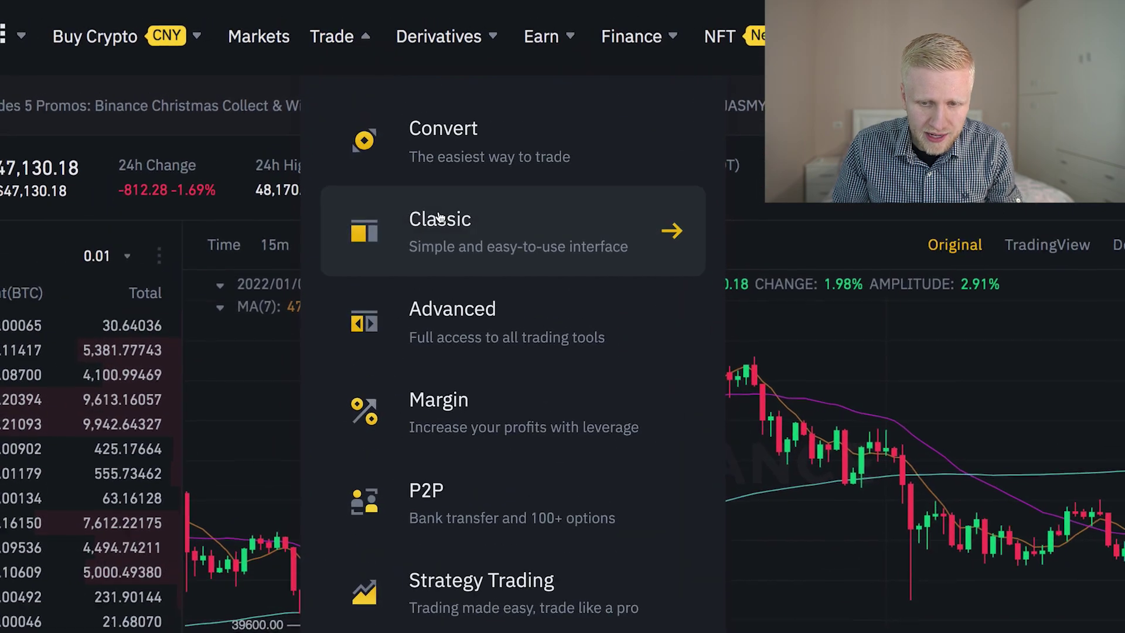
{"action": "left_click", "coordinate": [405, 136]}
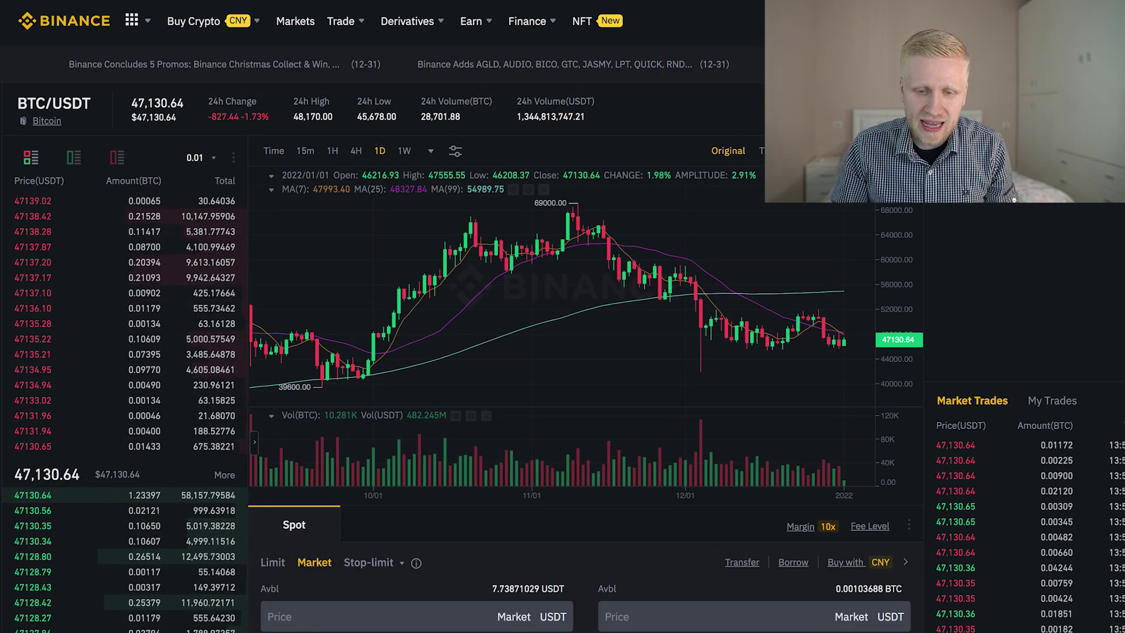
{"action": "scroll", "coordinate": [562, 316], "scroll_direction": "down", "scroll_amount": 1}
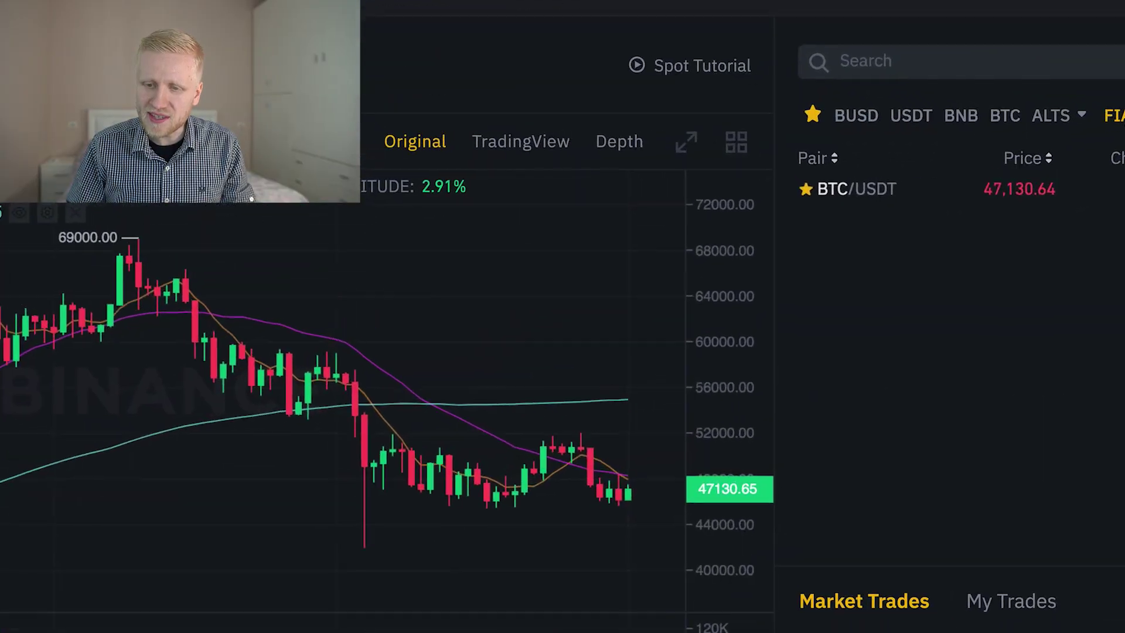
{"action": "left_click", "coordinate": [1113, 117]}
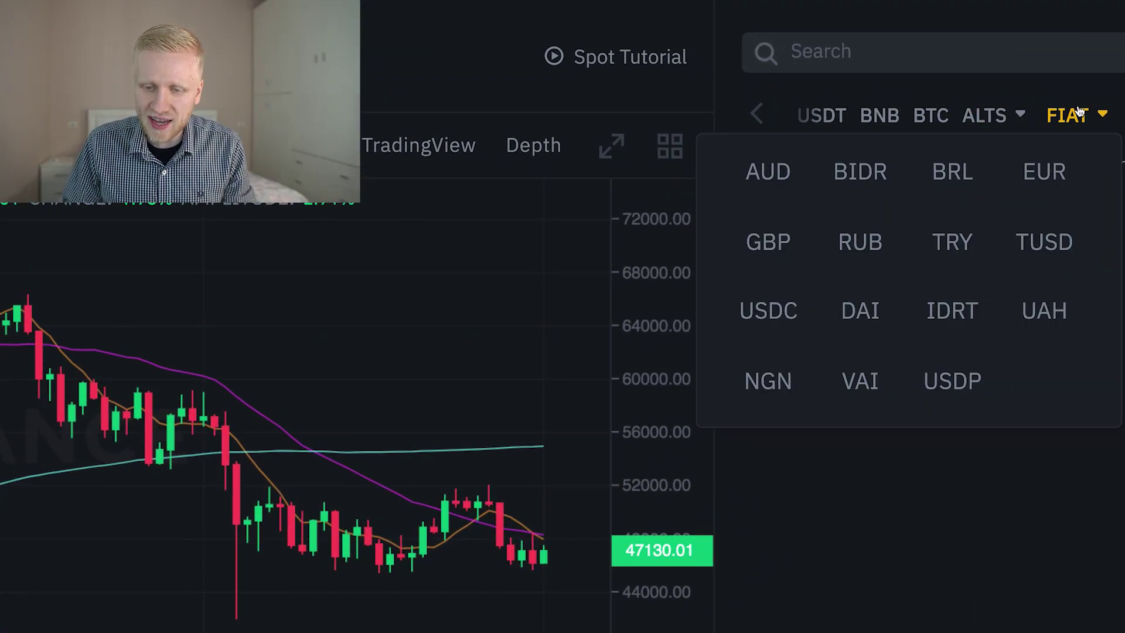
{"action": "left_click", "coordinate": [917, 124]}
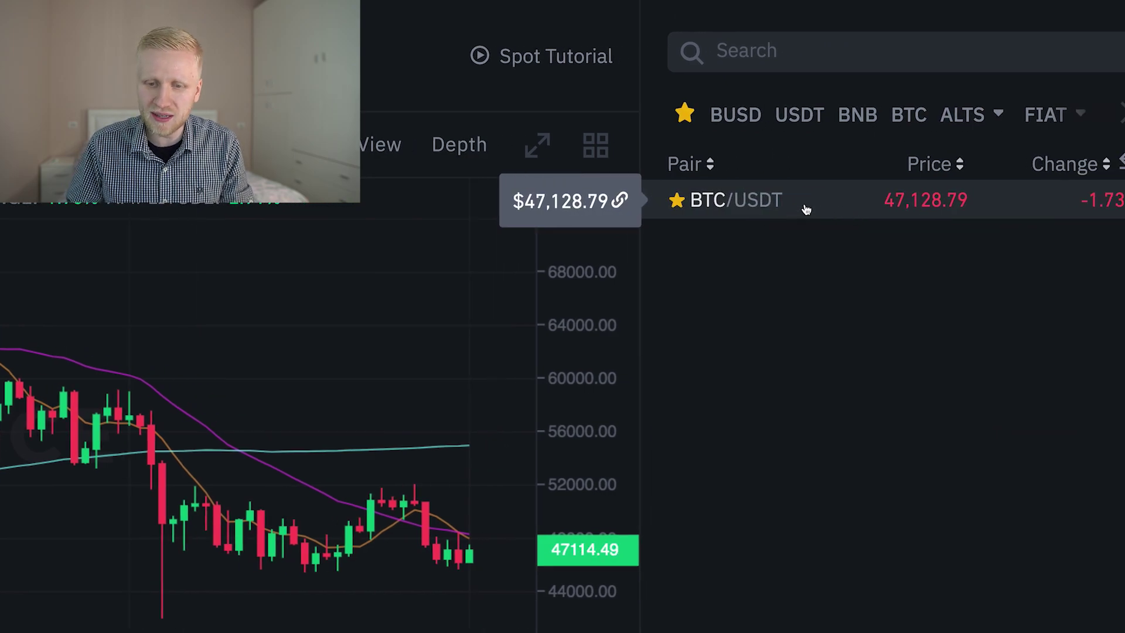
{"action": "left_click", "coordinate": [735, 114]}
{"action": "scroll", "coordinate": [816, 297], "scroll_direction": "down", "scroll_amount": 15}
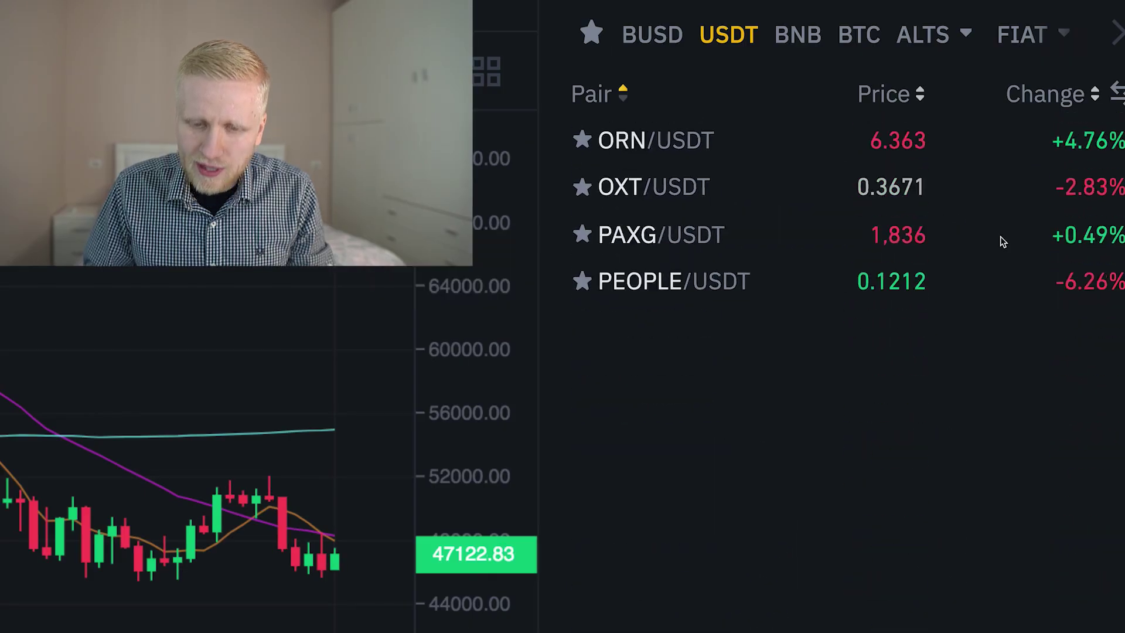
{"action": "scroll", "coordinate": [1025, 293], "scroll_direction": "down", "scroll_amount": 15}
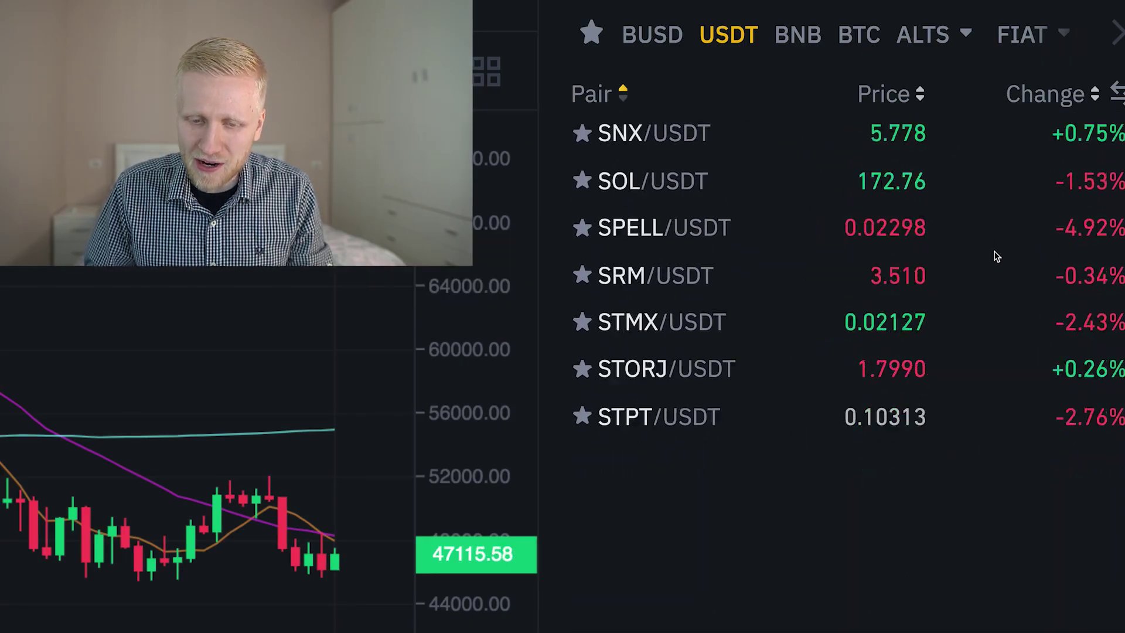
{"action": "scroll", "coordinate": [996, 256], "scroll_direction": "down", "scroll_amount": 5}
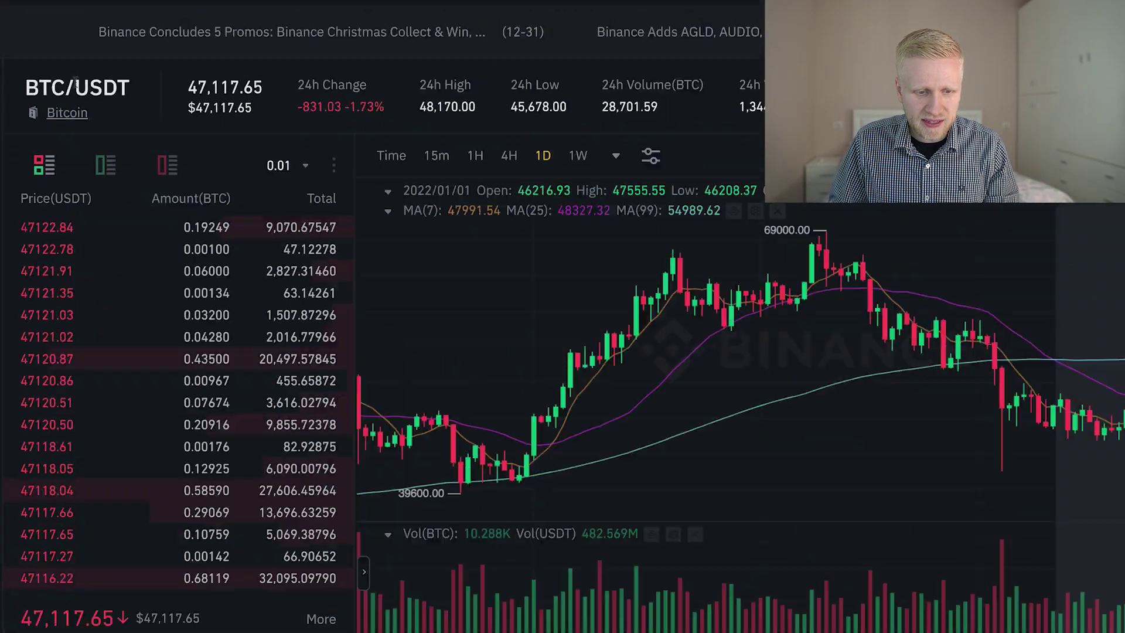
Step: Switch the BTC/USDT chart to 1W weekly candles
{"action": "mouse_move", "coordinate": [75, 360]}
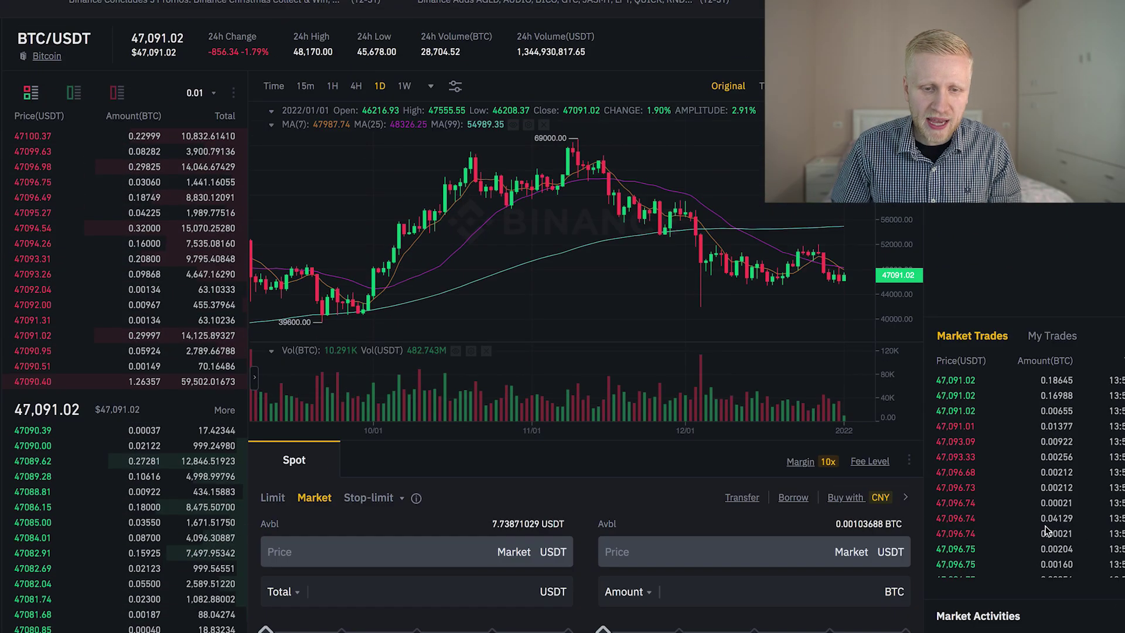
{"action": "left_click", "coordinate": [405, 86]}
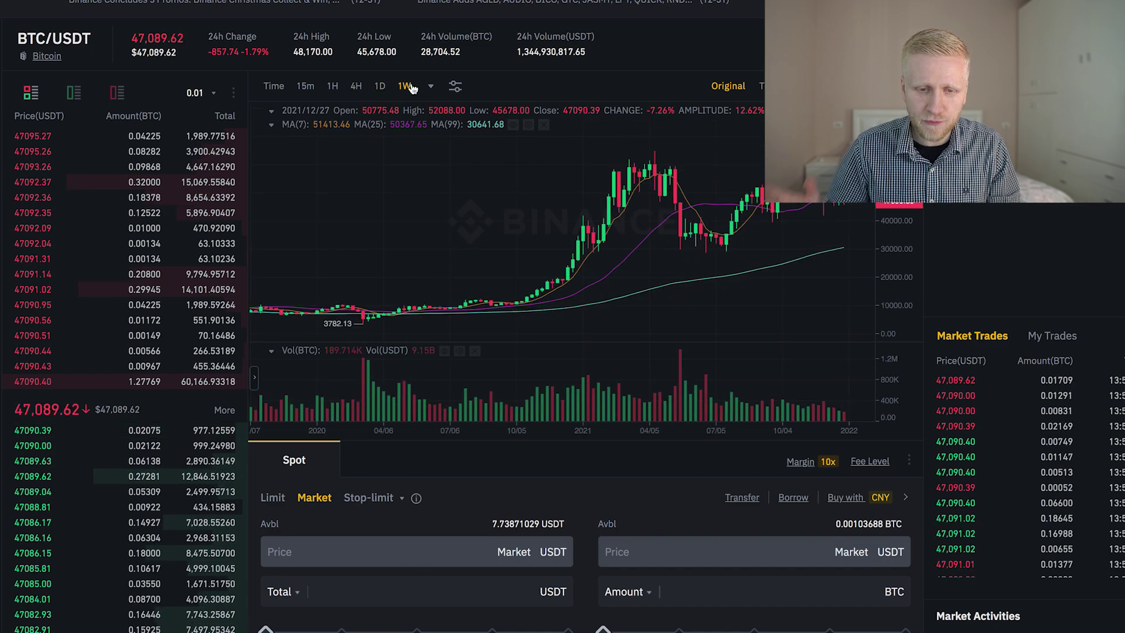
{"action": "left_click", "coordinate": [379, 86]}
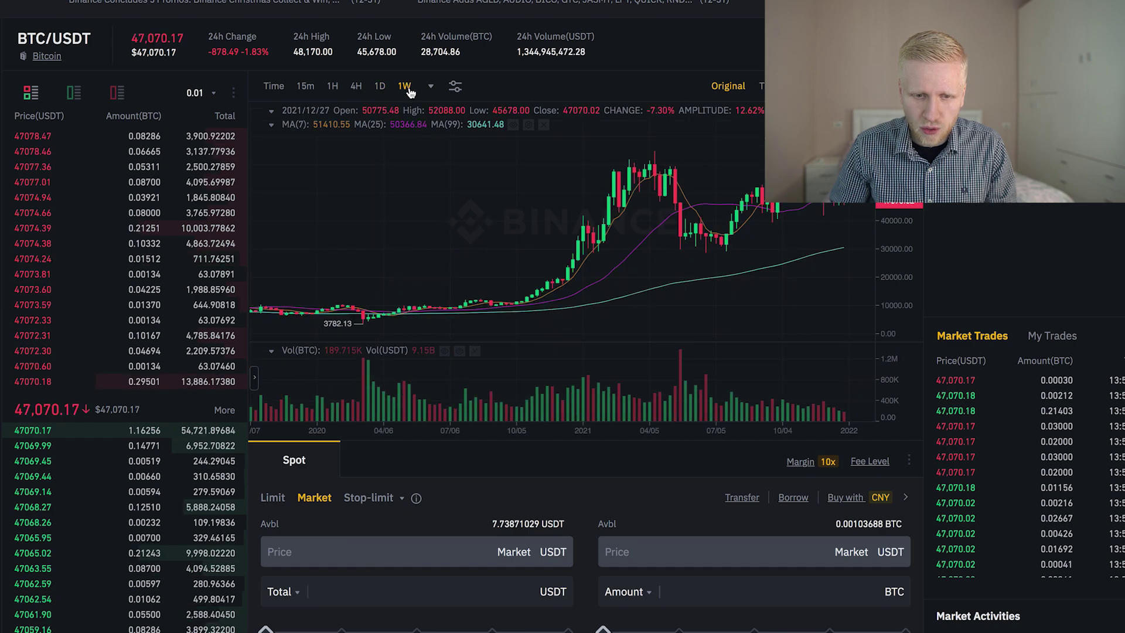
Step: Zoom the chart to about May 2021 through early 2022, then scroll to the order form
{"action": "scroll", "coordinate": [533, 196], "scroll_direction": "up", "scroll_amount": 5}
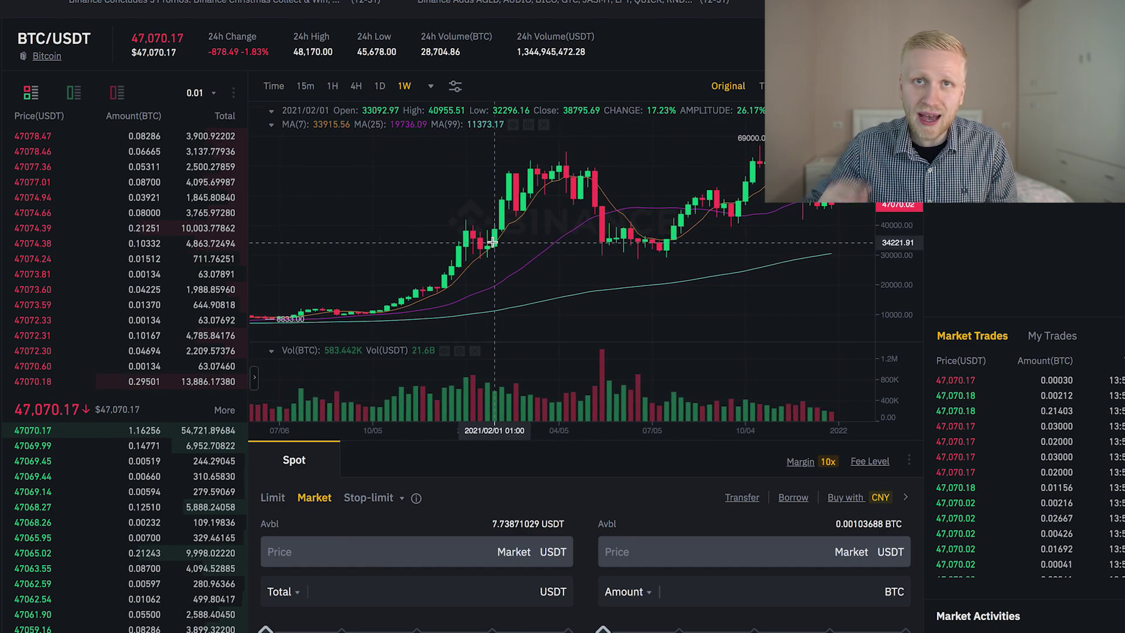
{"action": "scroll", "coordinate": [492, 242], "scroll_direction": "up", "scroll_amount": 3}
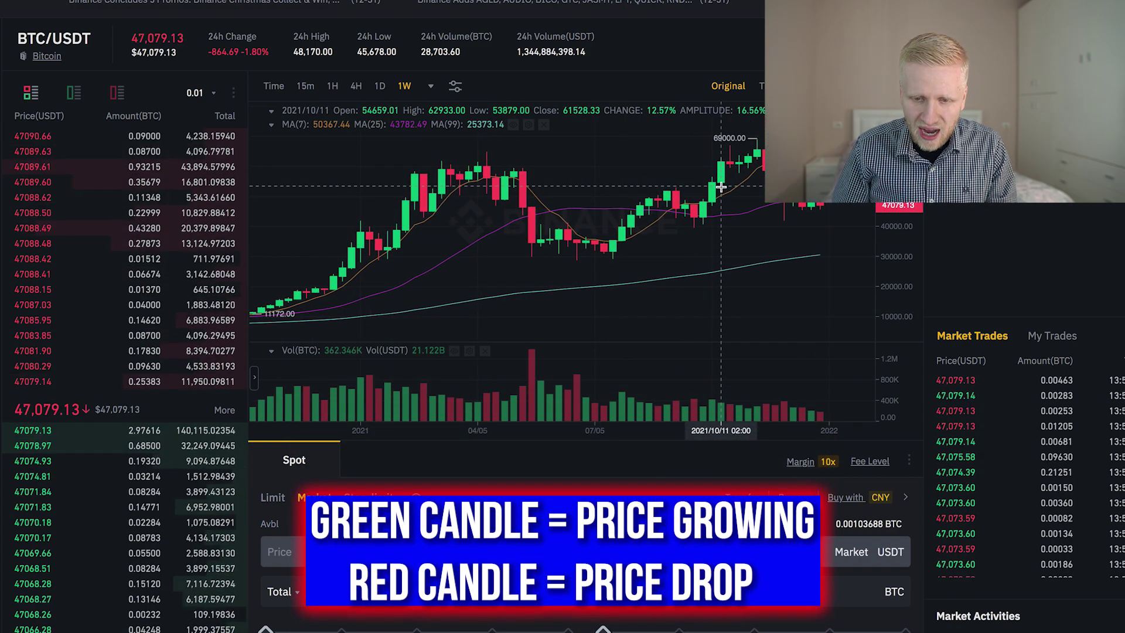
{"action": "scroll", "coordinate": [721, 186], "scroll_direction": "up", "scroll_amount": 2}
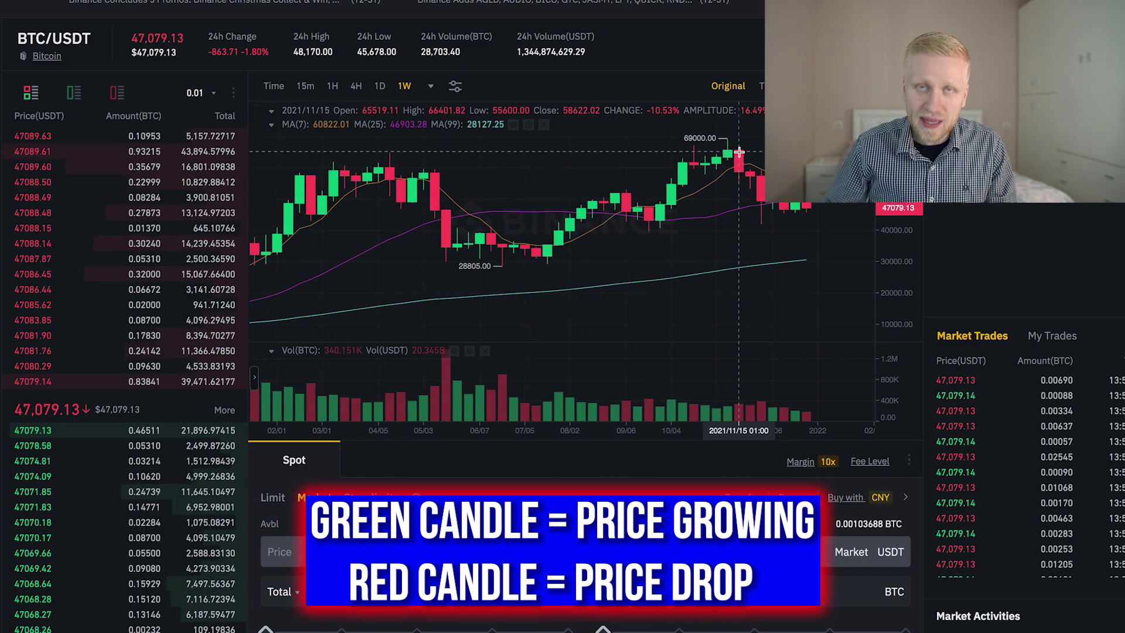
{"action": "scroll", "coordinate": [741, 155], "scroll_direction": "up", "scroll_amount": 2}
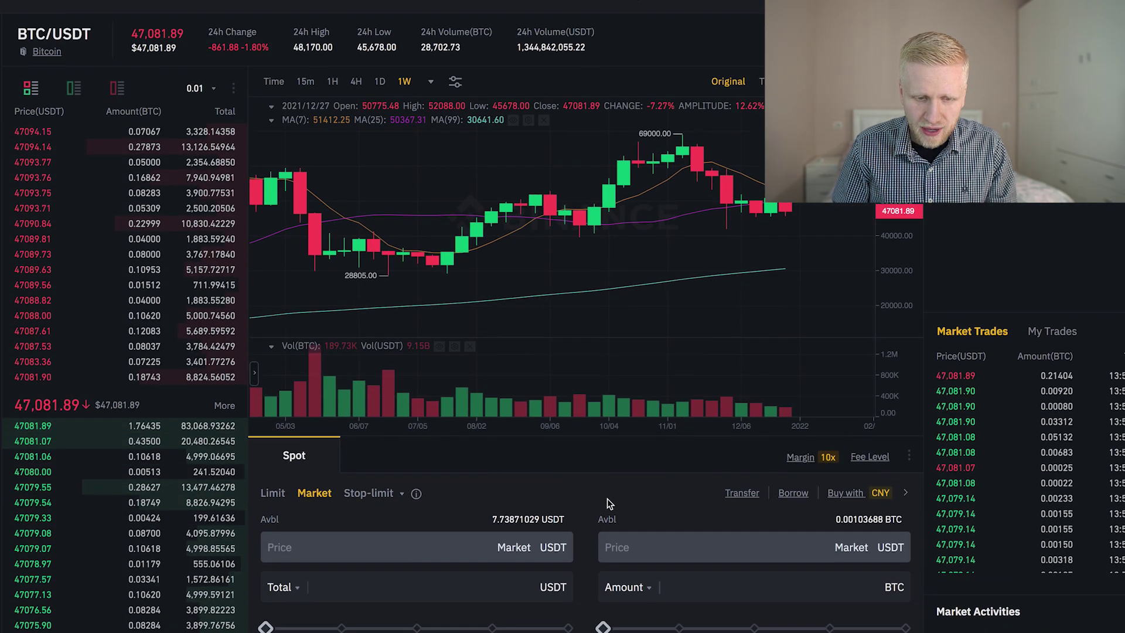
{"action": "scroll", "coordinate": [607, 498], "scroll_direction": "down", "scroll_amount": 2}
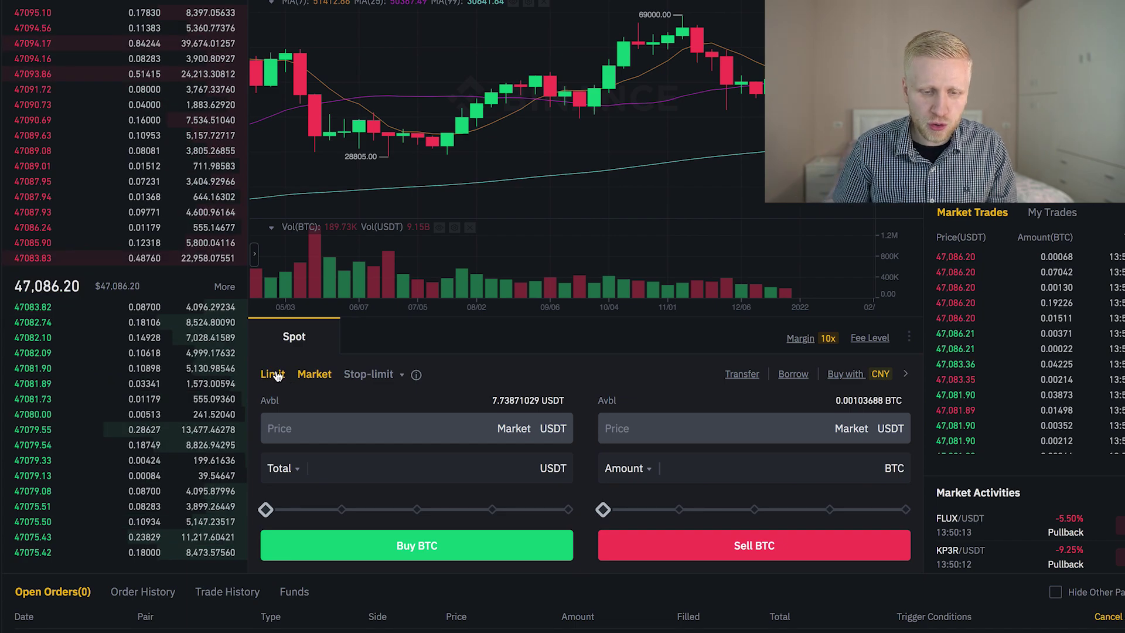
Step: Submit a 100% limit buy of 0.00017 BTC at 45000 USDT, rejected for total below 10
{"action": "left_click", "coordinate": [274, 375]}
{"action": "left_click", "coordinate": [315, 378]}
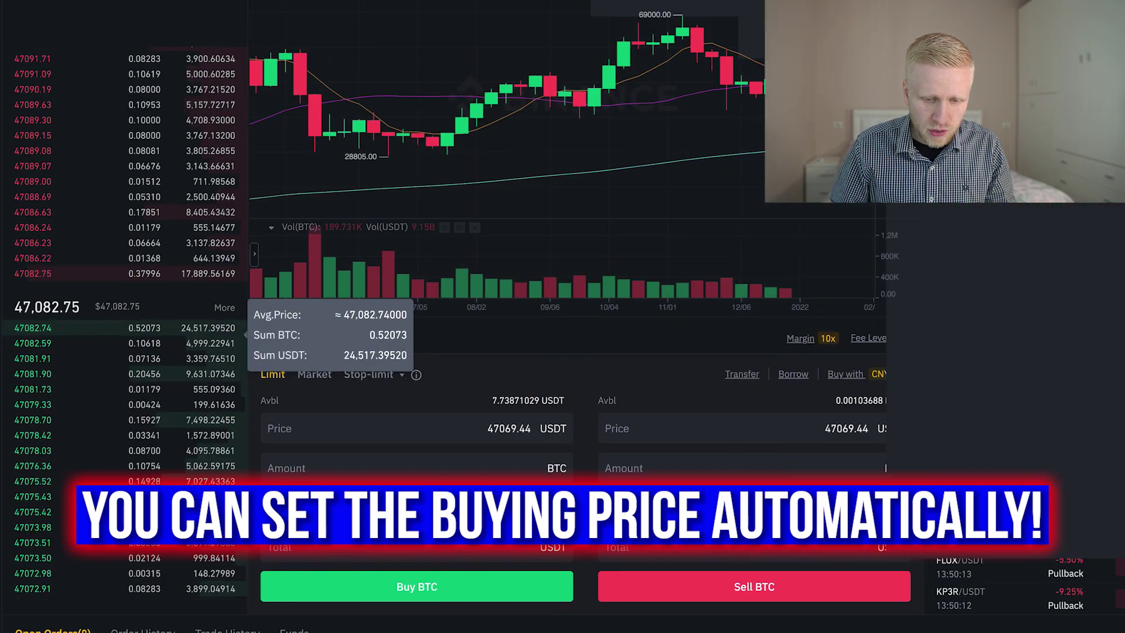
{"action": "left_click_drag", "start_coordinate": [494, 428], "coordinate": [605, 431]}
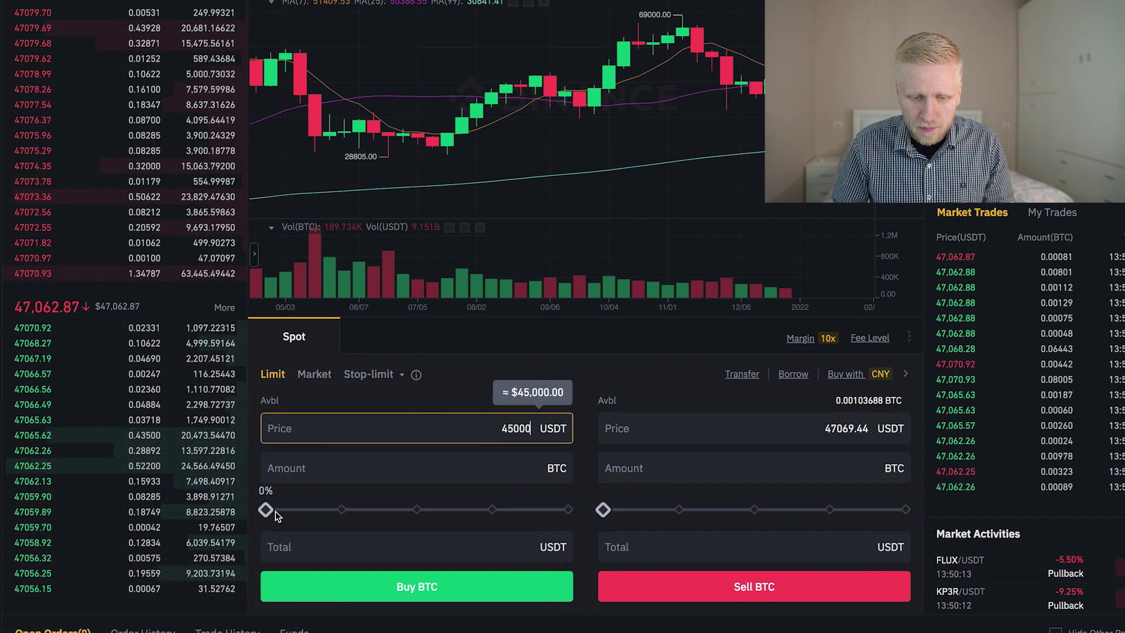
{"action": "left_click", "coordinate": [381, 511]}
{"action": "mouse_move", "coordinate": [471, 510]}
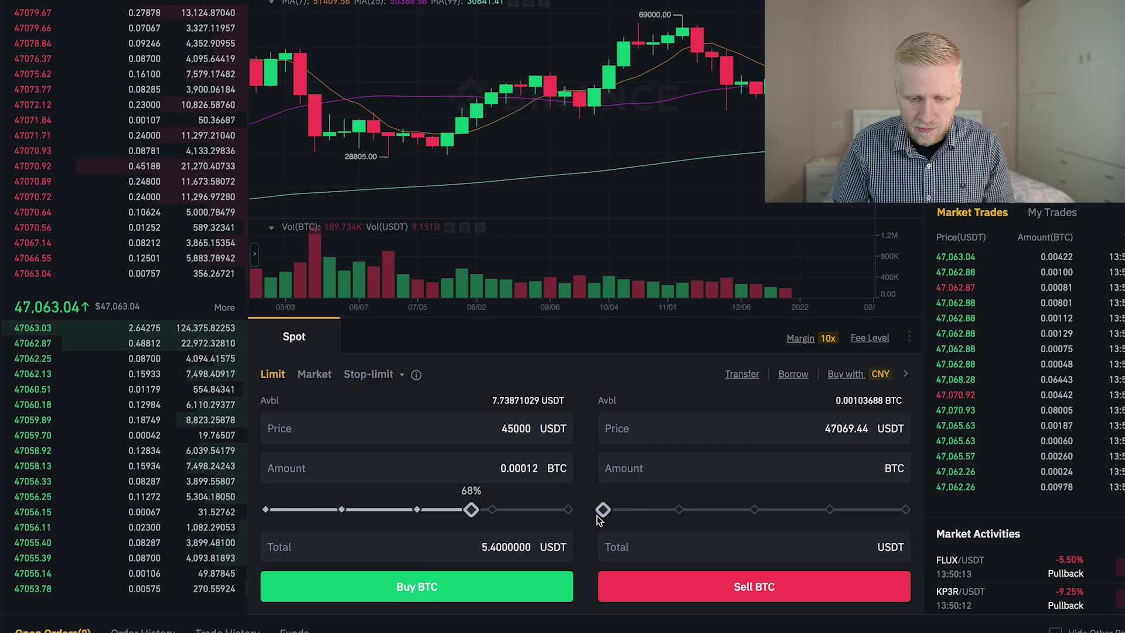
{"action": "left_click_drag", "start_coordinate": [599, 519], "coordinate": [586, 539]}
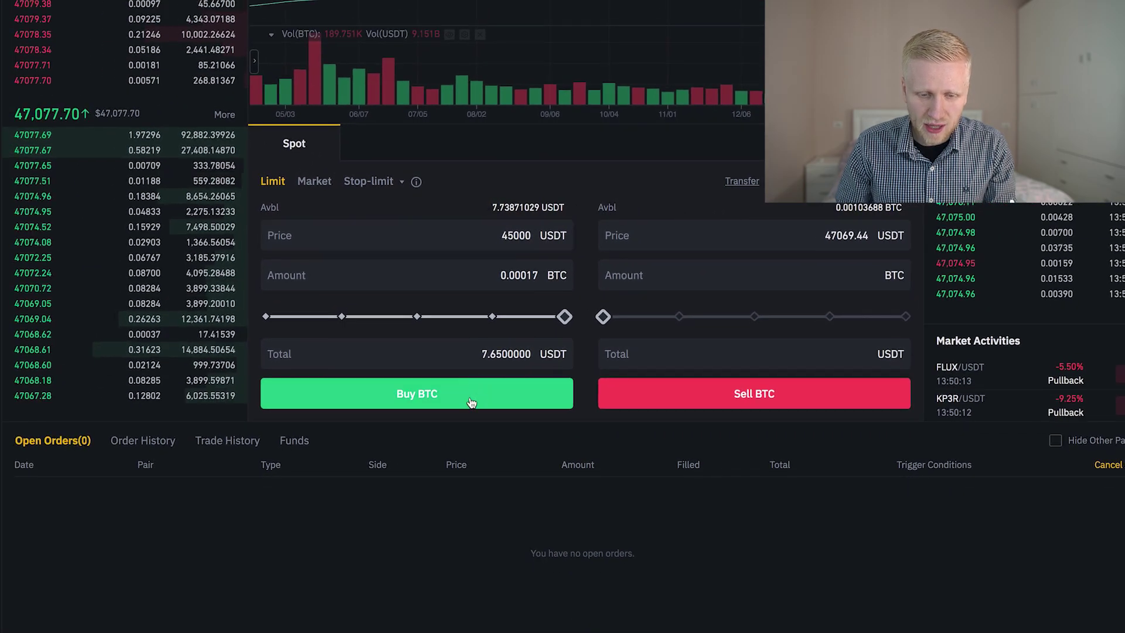
{"action": "left_click", "coordinate": [472, 403]}
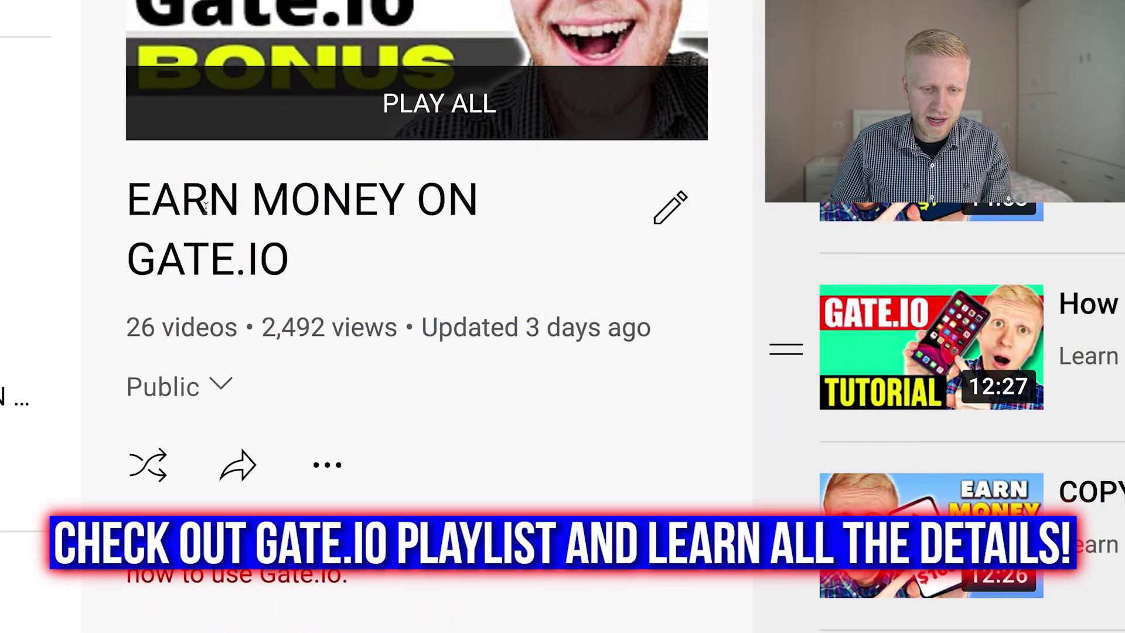
{"action": "left_click_drag", "start_coordinate": [184, 199], "coordinate": [377, 422]}
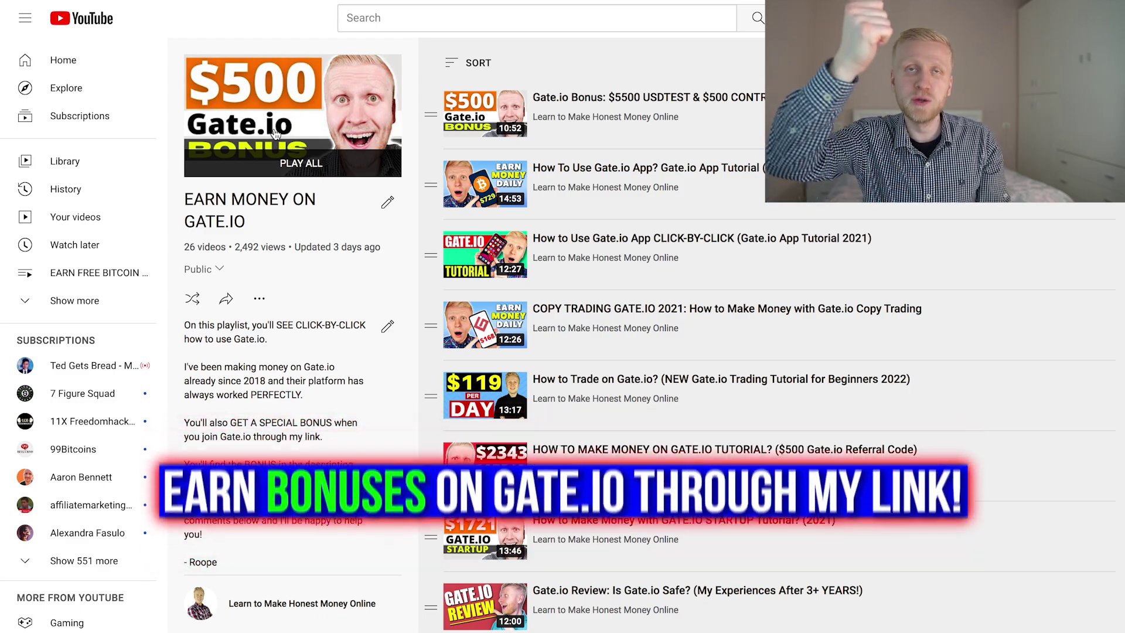
{"action": "scroll", "coordinate": [537, 145], "scroll_direction": "down", "scroll_amount": 20}
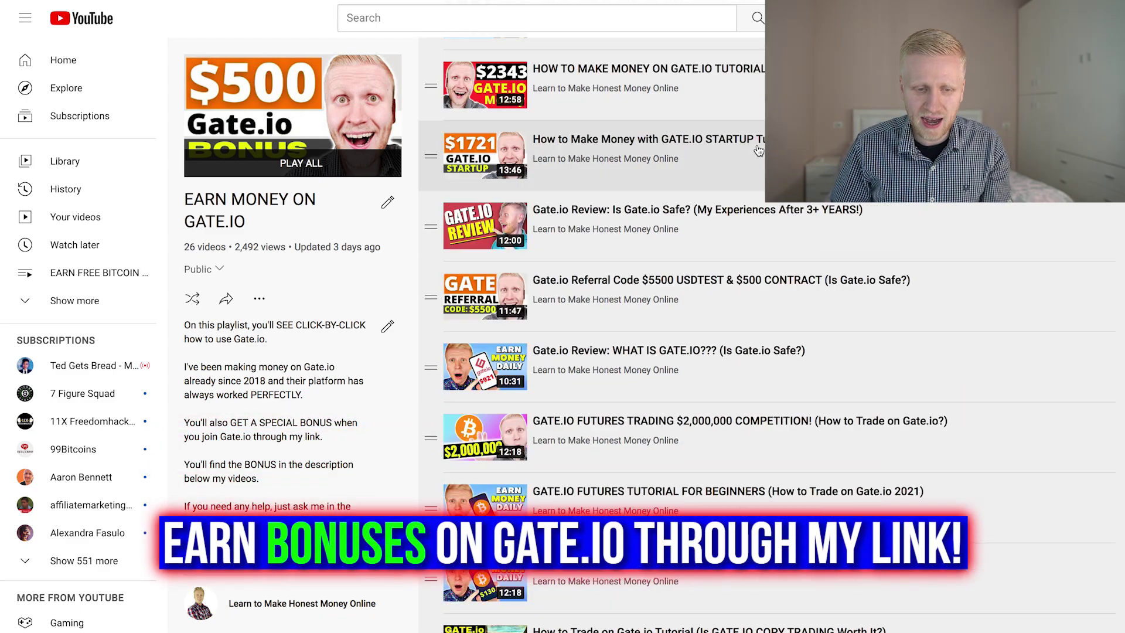
{"action": "scroll", "coordinate": [751, 135], "scroll_direction": "up", "scroll_amount": 12}
{"action": "scroll", "coordinate": [752, 135], "scroll_direction": "up", "scroll_amount": 8}
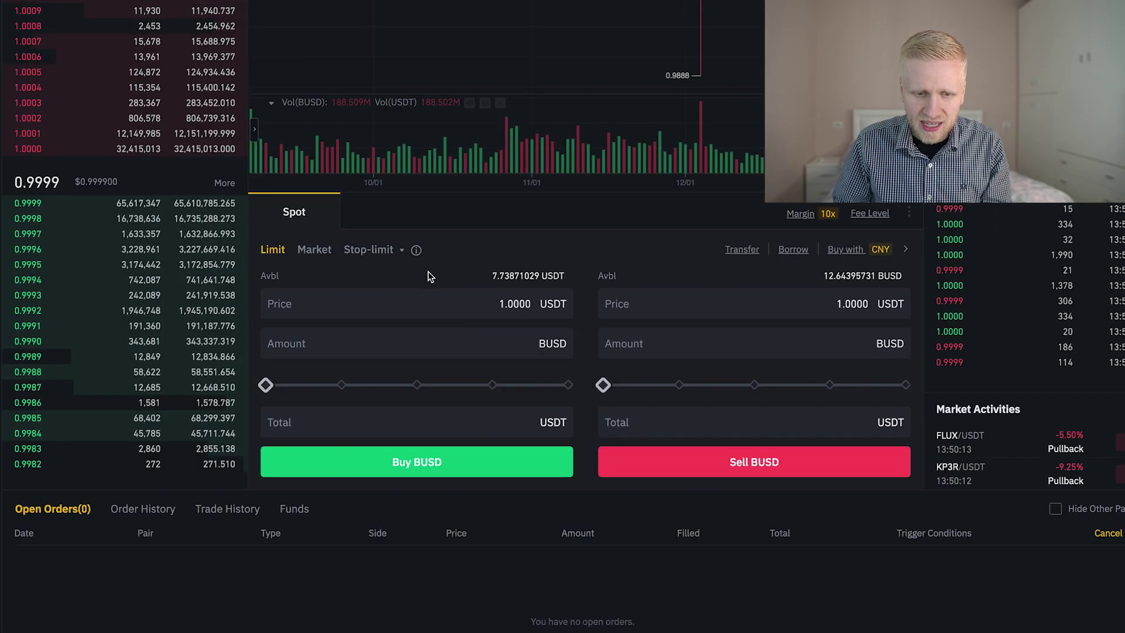
Step: Market-buy BTC with 100% of USDT, leaving 0.00145703 BTC and 0.01351619 USDT available
{"action": "left_click", "coordinate": [327, 253]}
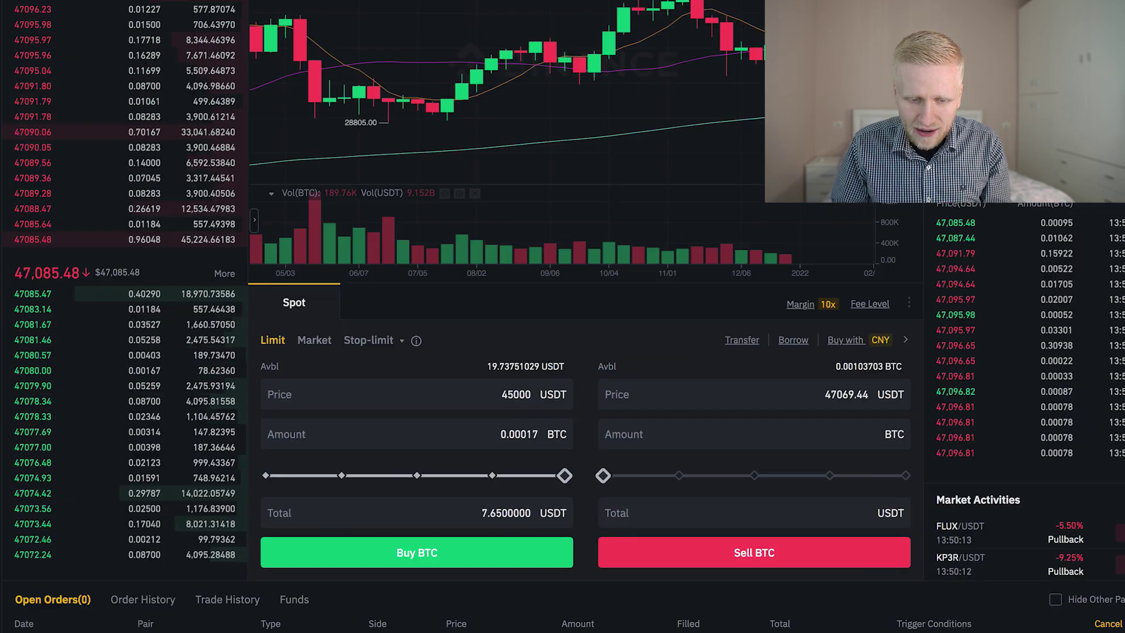
{"action": "scroll", "coordinate": [569, 353], "scroll_direction": "down", "scroll_amount": 2}
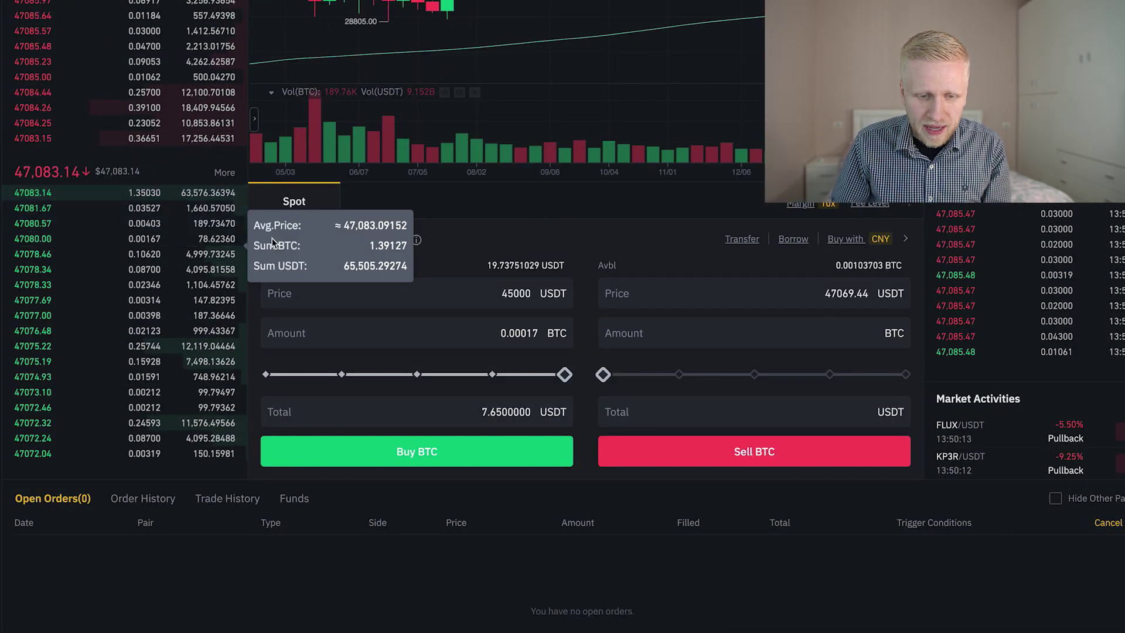
{"action": "left_click", "coordinate": [321, 245]}
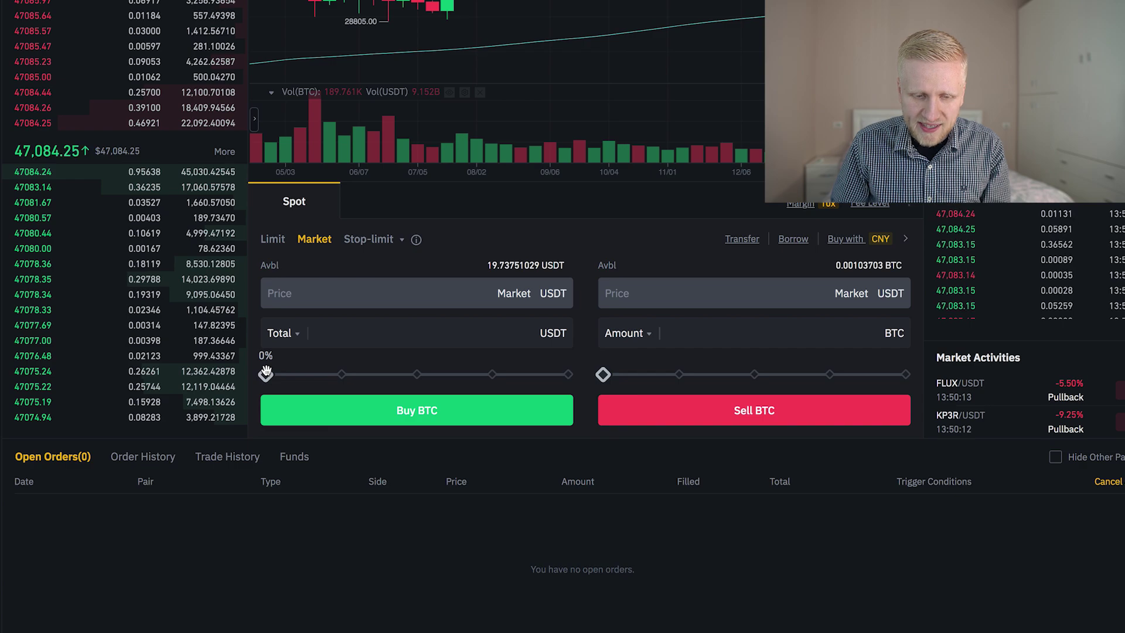
{"action": "left_click_drag", "start_coordinate": [266, 371], "coordinate": [314, 374]}
{"action": "left_click_drag", "start_coordinate": [386, 376], "coordinate": [456, 375]}
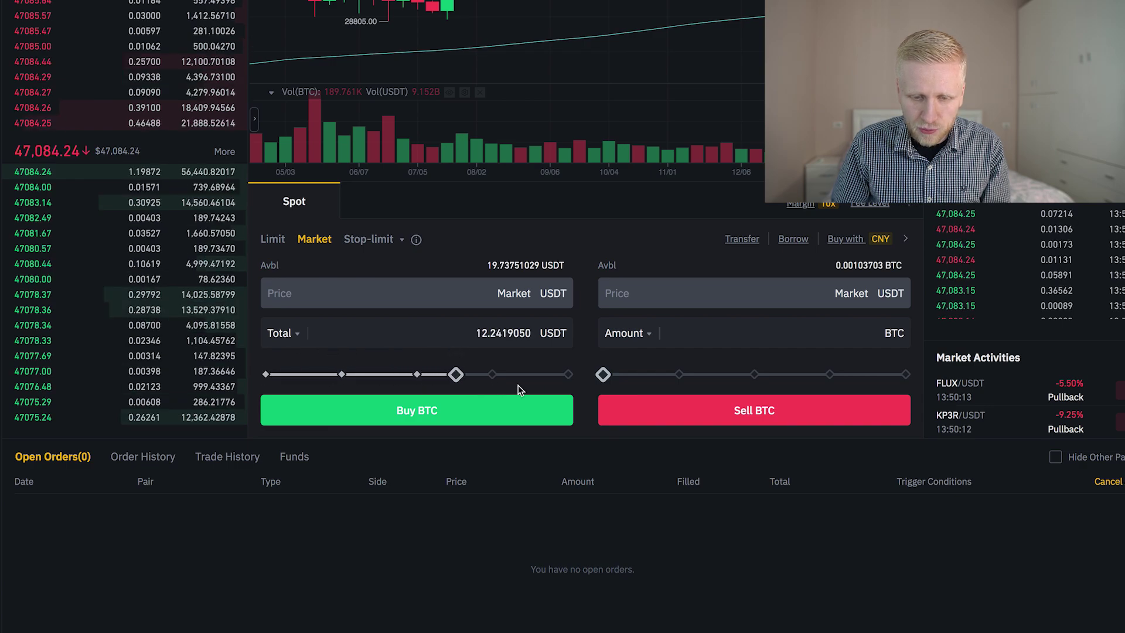
{"action": "left_click", "coordinate": [567, 375]}
{"action": "left_click", "coordinate": [441, 420]}
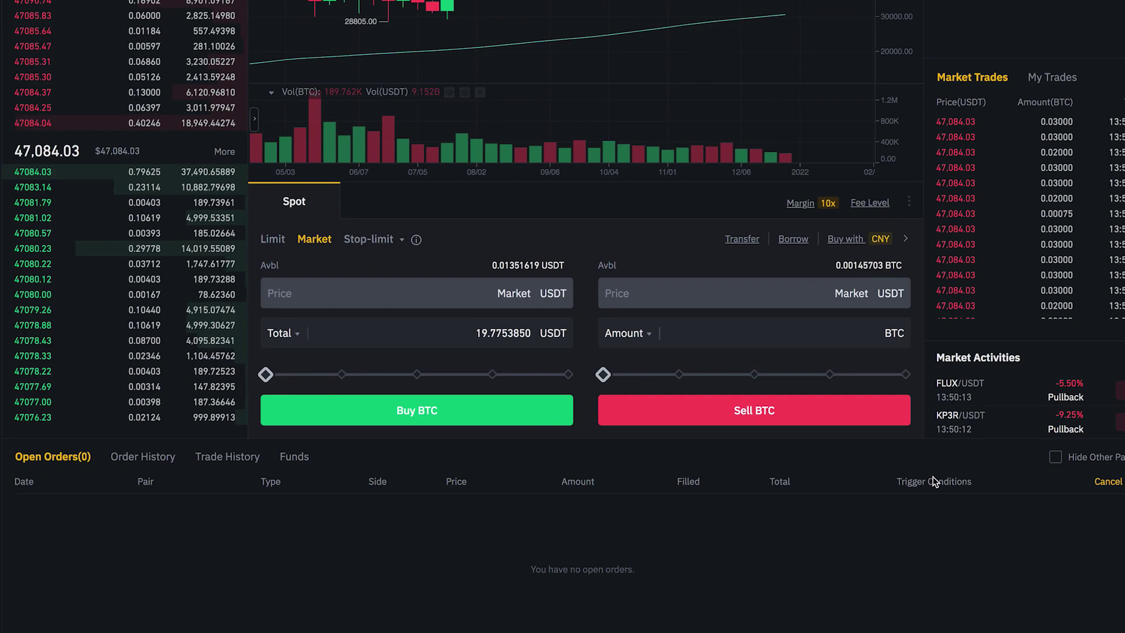
{"action": "scroll", "coordinate": [933, 476], "scroll_direction": "up", "scroll_amount": 5}
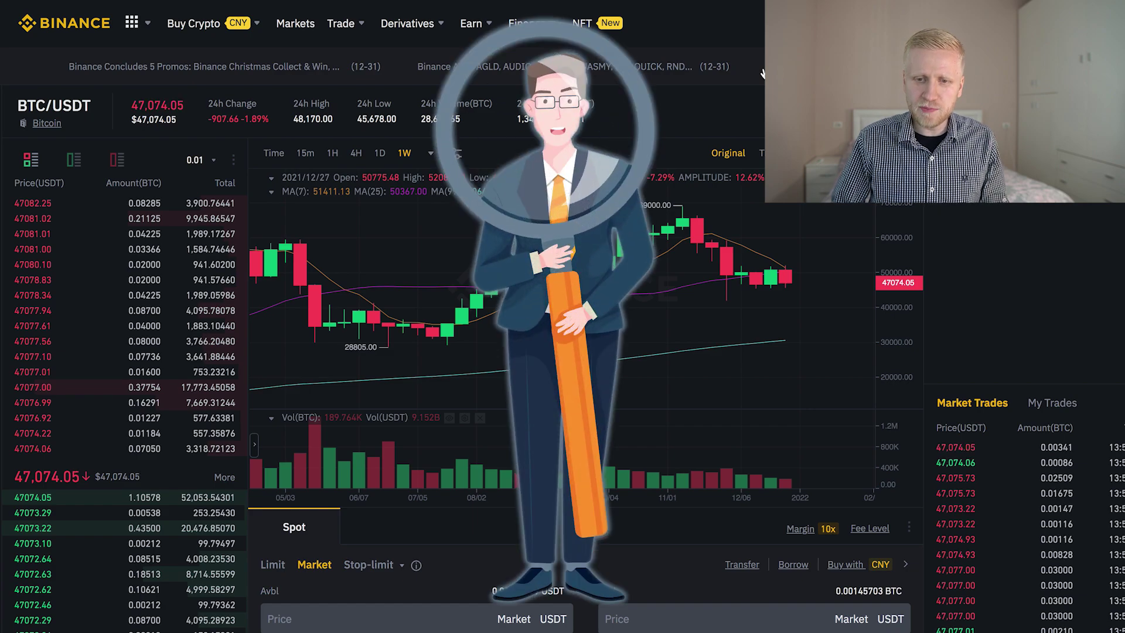
Step: Scroll the spot page and reveal the Earn dropdown in the top navigation
{"action": "scroll", "coordinate": [914, 566], "scroll_direction": "down", "scroll_amount": 1}
{"action": "scroll", "coordinate": [915, 559], "scroll_direction": "down", "scroll_amount": 4}
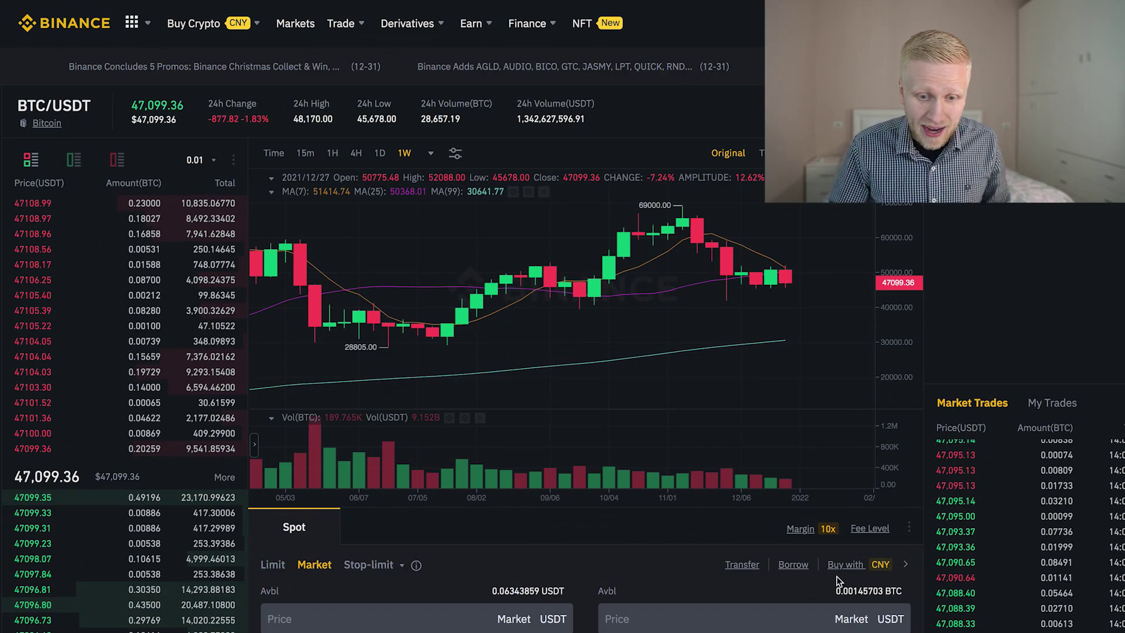
{"action": "mouse_move", "coordinate": [522, 24]}
{"action": "mouse_move", "coordinate": [489, 29]}
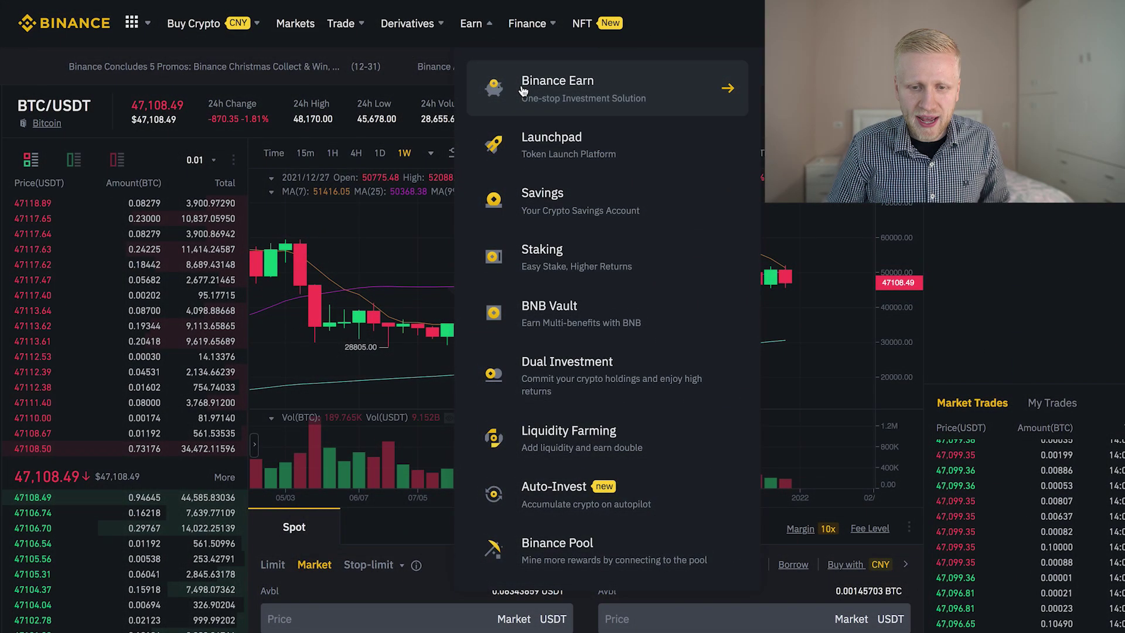
Step: Go to the Binance Earn products page and scroll down to BTC Flexible Savings
{"action": "left_click", "coordinate": [524, 91]}
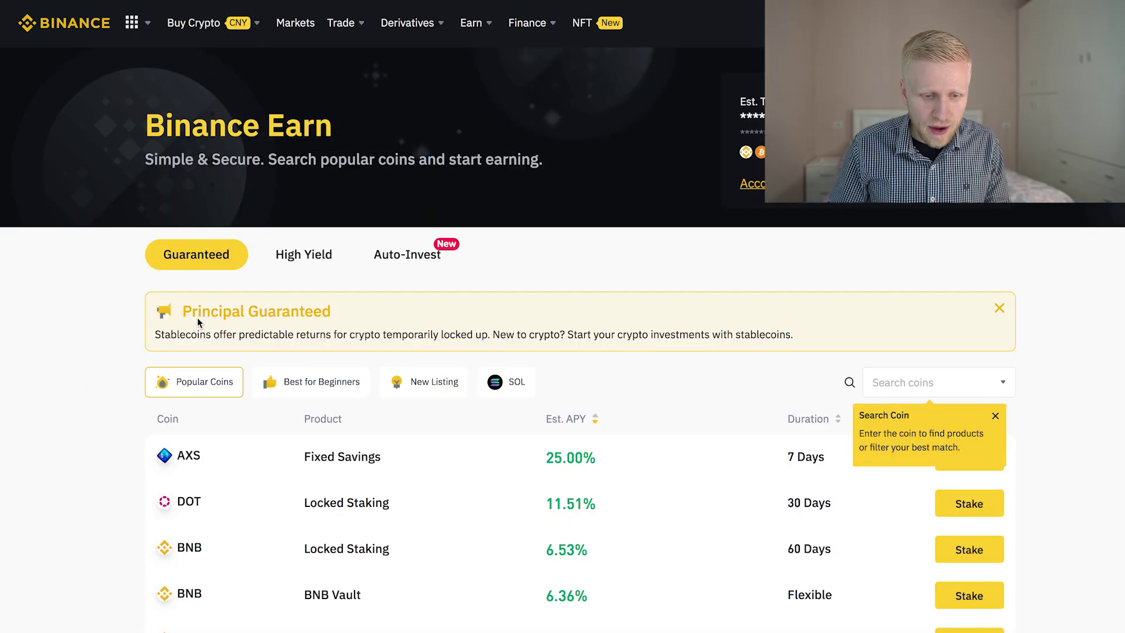
{"action": "scroll", "coordinate": [640, 363], "scroll_direction": "down", "scroll_amount": 1}
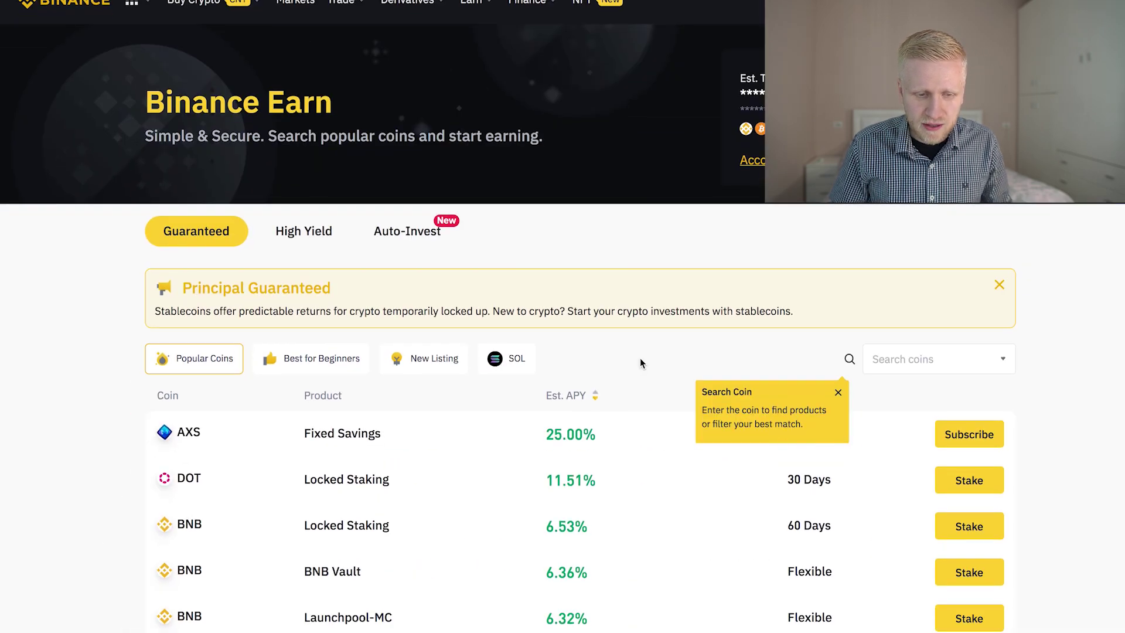
{"action": "scroll", "coordinate": [640, 363], "scroll_direction": "down", "scroll_amount": 5}
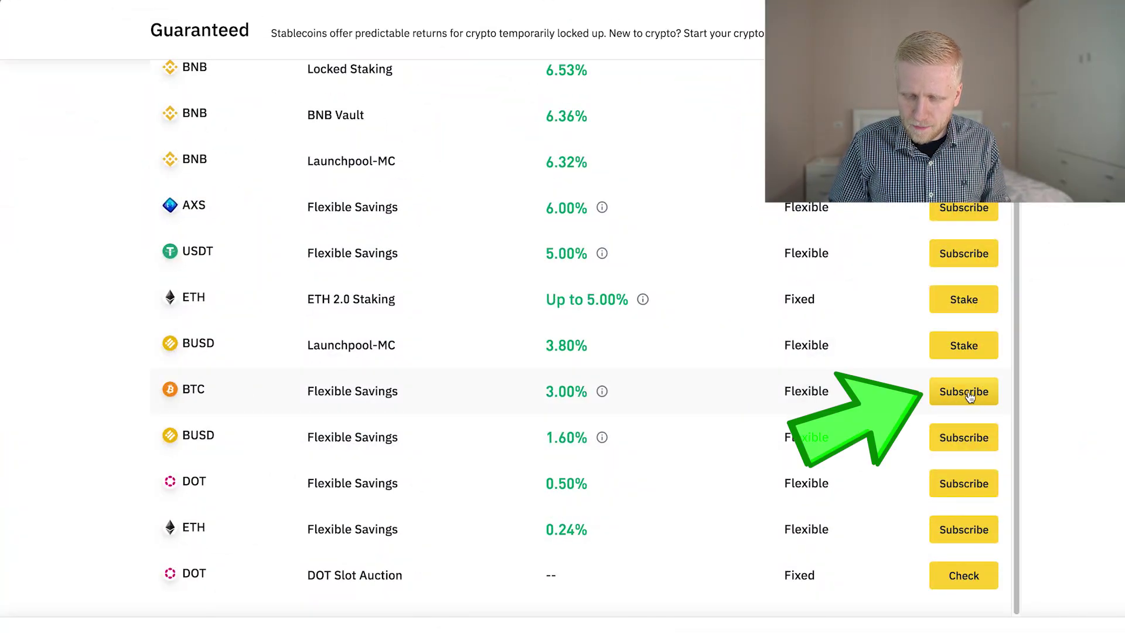
Step: Subscribe the maximum 0.00145703 BTC, accept the savings agreement, and confirm
{"action": "left_click", "coordinate": [984, 394]}
{"action": "left_click", "coordinate": [480, 389]}
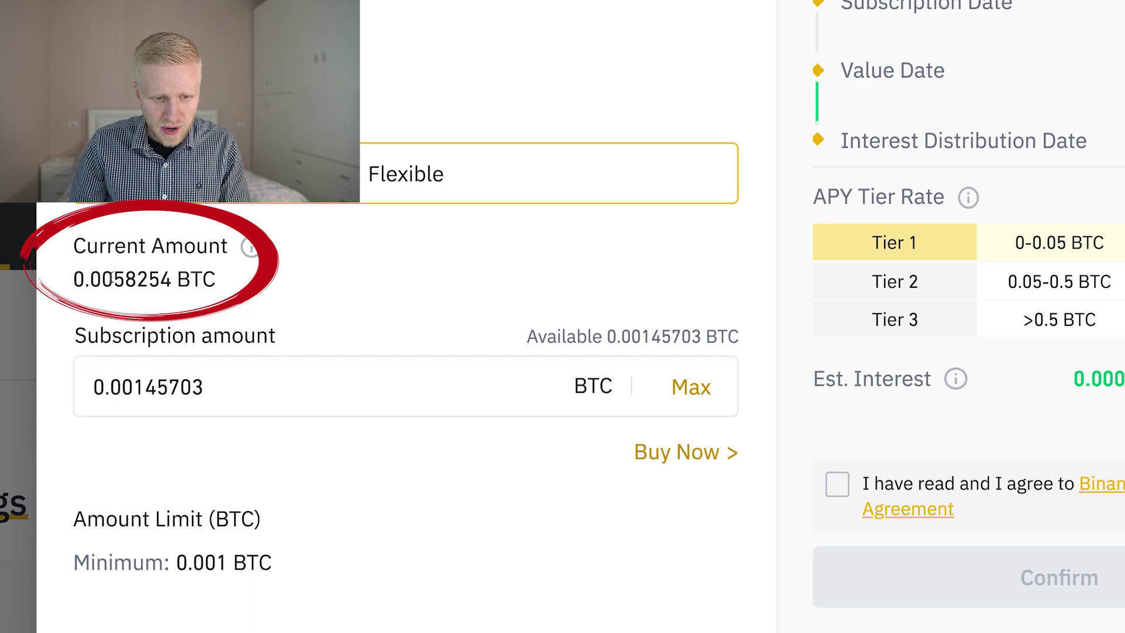
{"action": "left_click", "coordinate": [838, 485]}
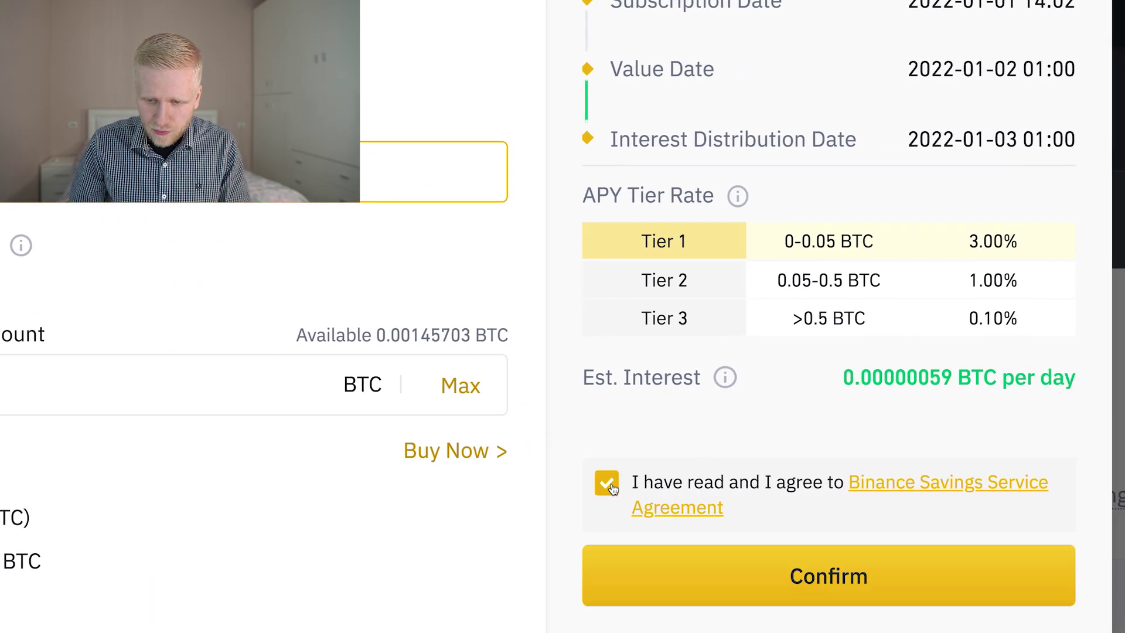
{"action": "left_click_drag", "start_coordinate": [1026, 378], "coordinate": [900, 378]}
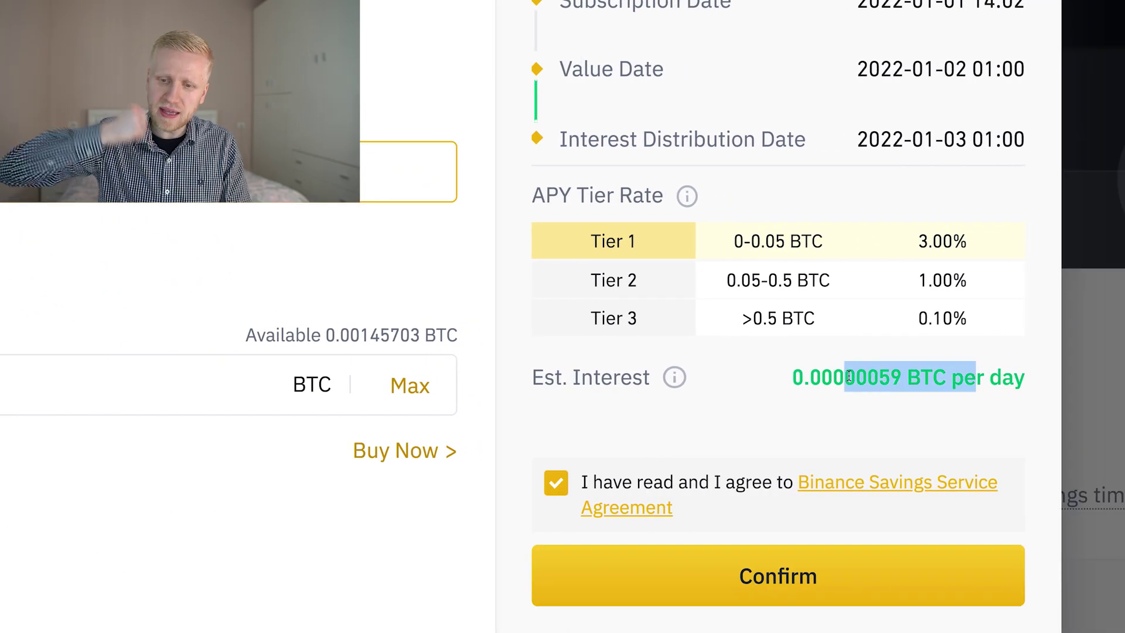
{"action": "left_click", "coordinate": [818, 571]}
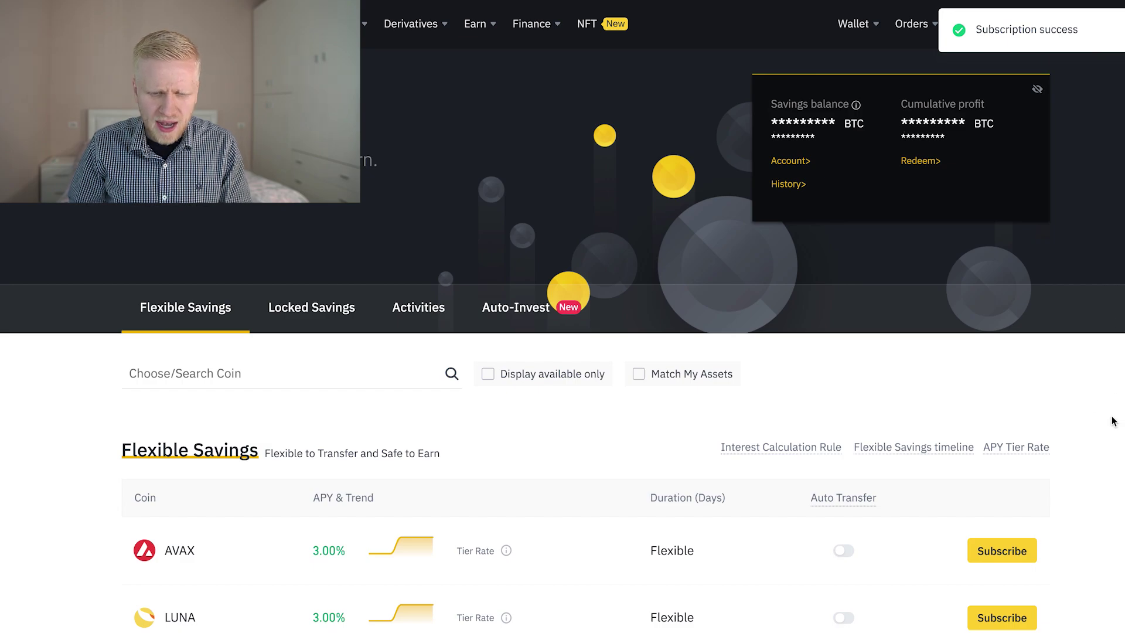
{"action": "scroll", "coordinate": [1117, 419], "scroll_direction": "down", "scroll_amount": 15}
{"action": "scroll", "coordinate": [1114, 420], "scroll_direction": "up", "scroll_amount": 15}
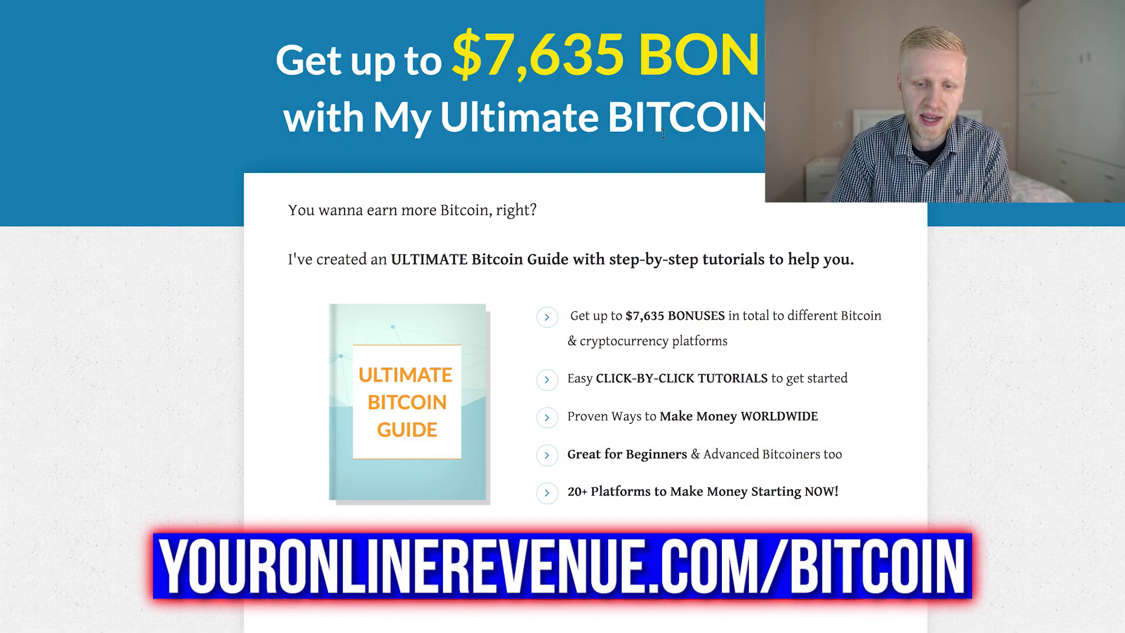
Step: Read the Ultimate Bitcoin Guide page's headline and bullet lines, then return to the Binance Savings tab
{"action": "left_click_drag", "start_coordinate": [277, 59], "coordinate": [395, 58]}
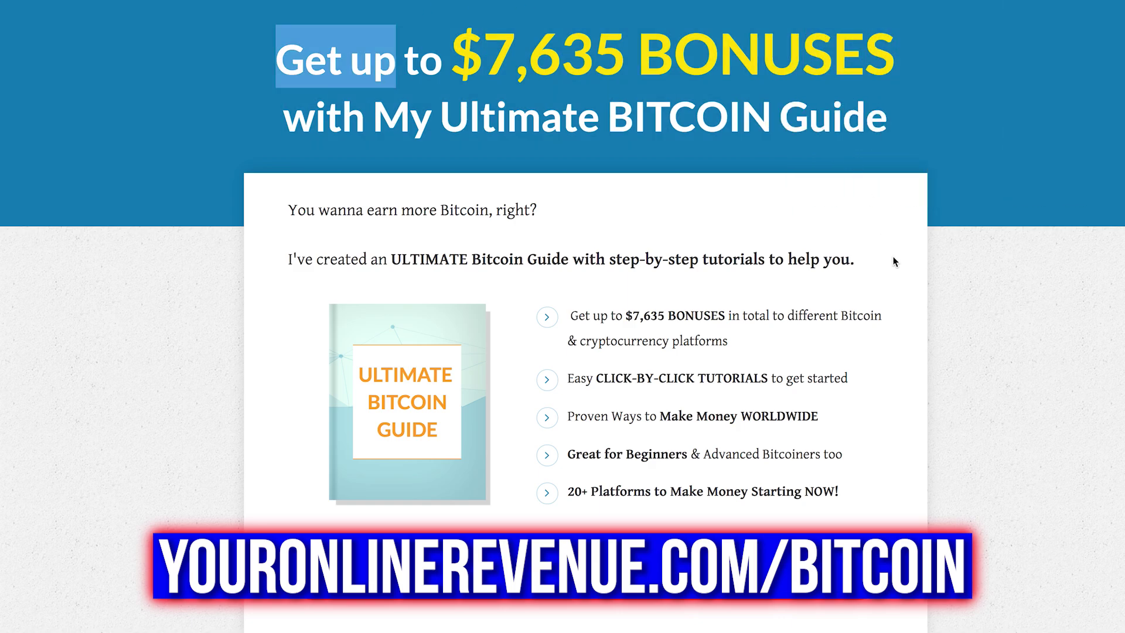
{"action": "scroll", "coordinate": [930, 518], "scroll_direction": "down", "scroll_amount": 1}
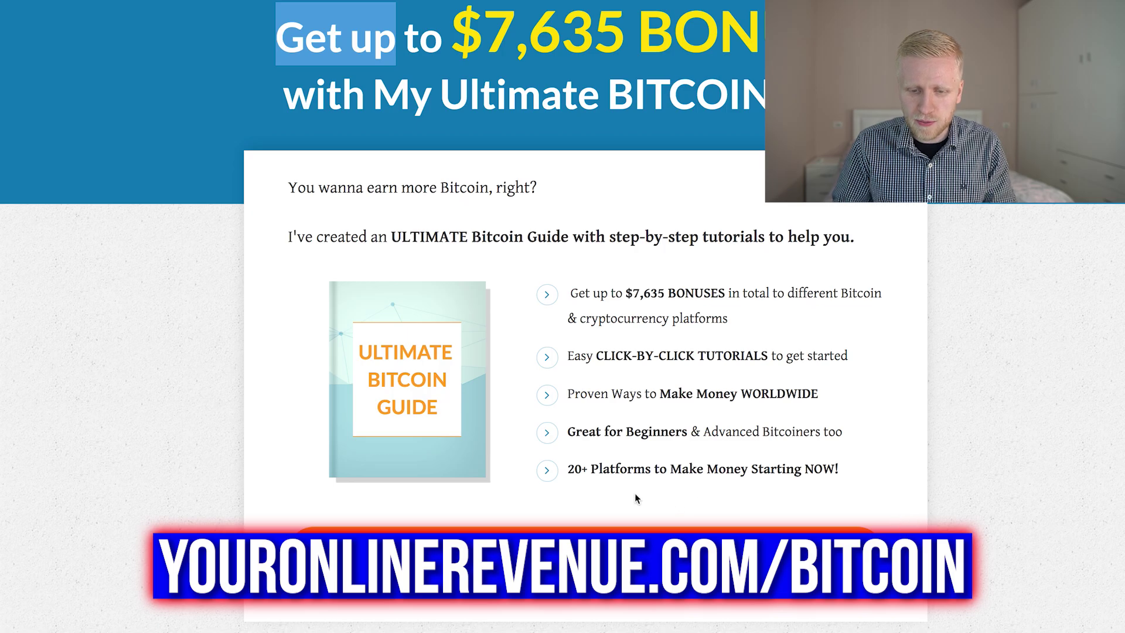
{"action": "left_click_drag", "start_coordinate": [720, 472], "coordinate": [569, 293]}
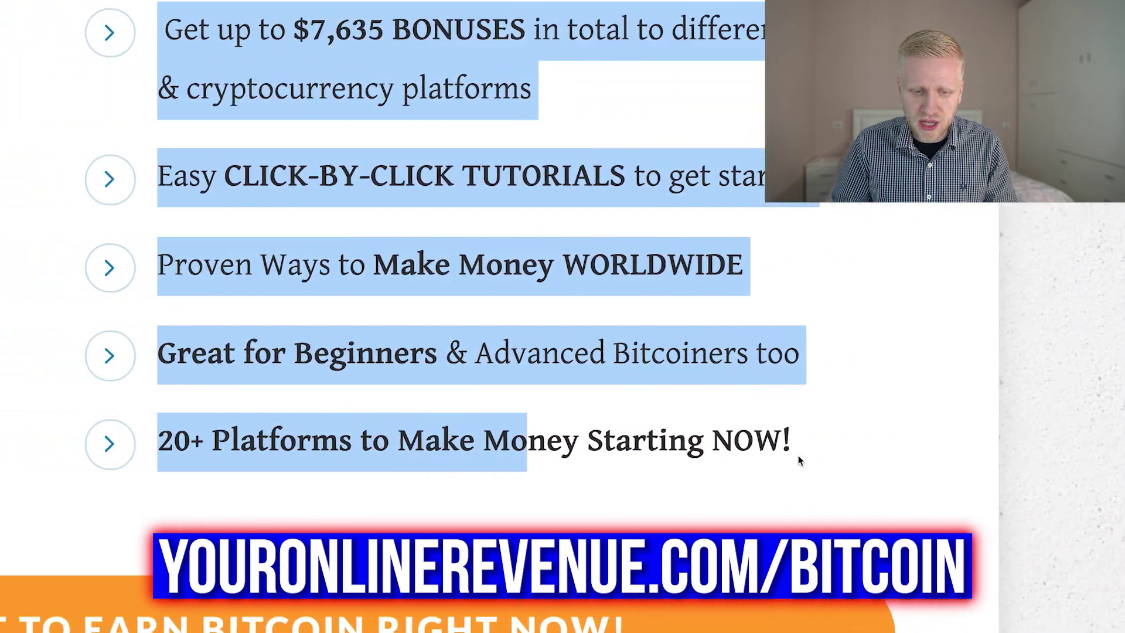
{"action": "left_click", "coordinate": [843, 434]}
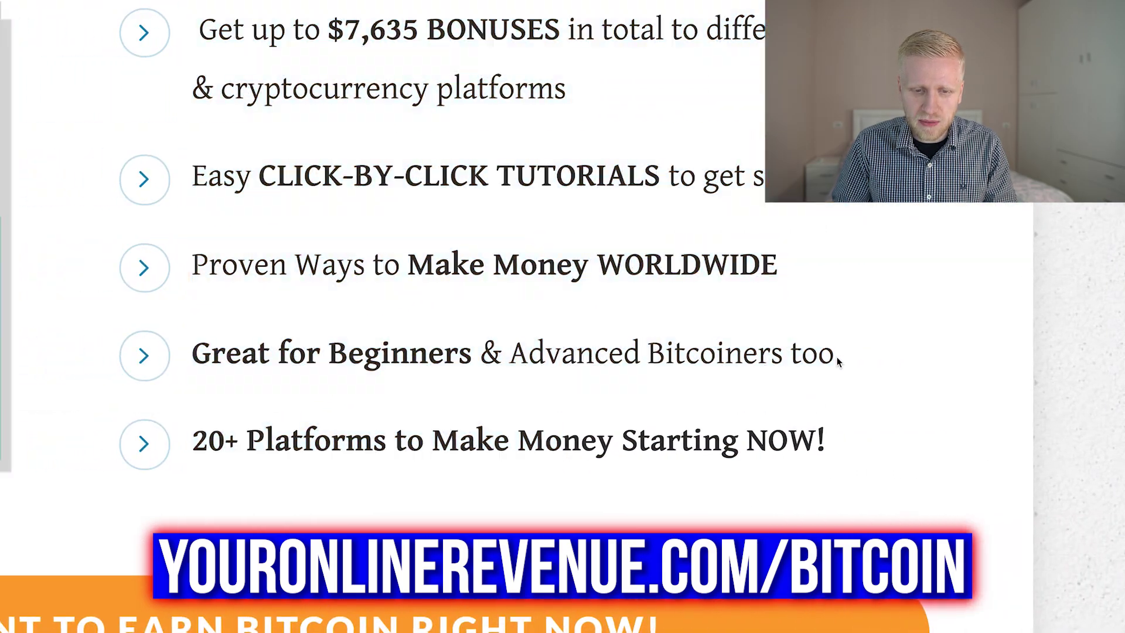
{"action": "left_click_drag", "start_coordinate": [837, 357], "coordinate": [523, 311]}
{"action": "left_click_drag", "start_coordinate": [662, 264], "coordinate": [494, 206]}
{"action": "left_click_drag", "start_coordinate": [428, 30], "coordinate": [435, 13]}
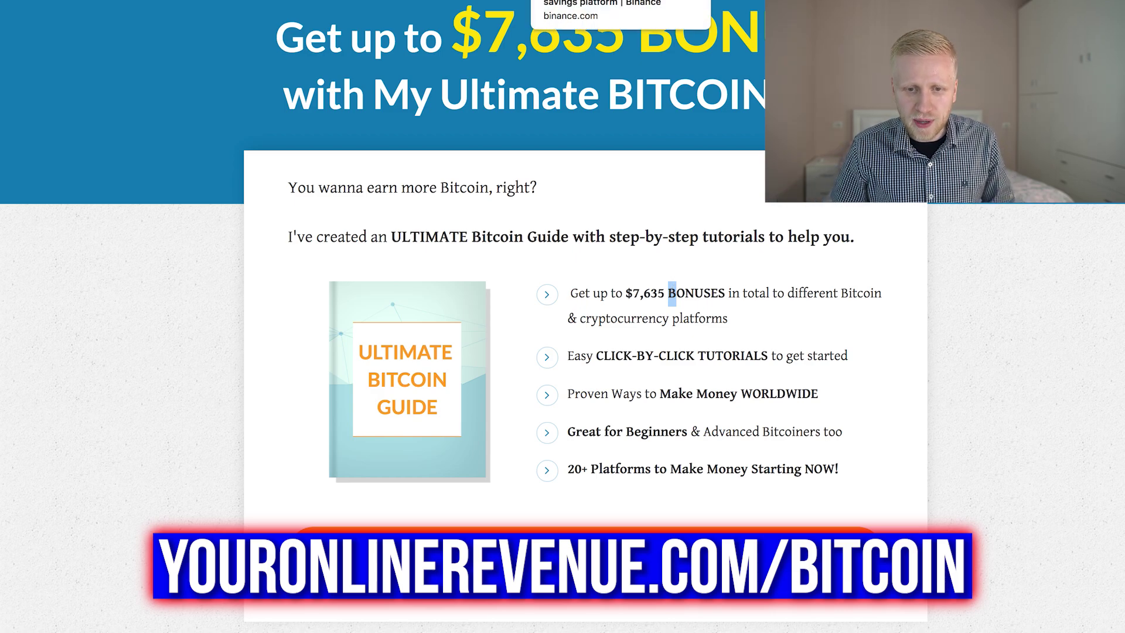
{"action": "left_click", "coordinate": [586, 1]}
Step: Scroll up and down through the Binance Savings product list
{"action": "scroll", "coordinate": [451, 271], "scroll_direction": "down", "scroll_amount": 8}
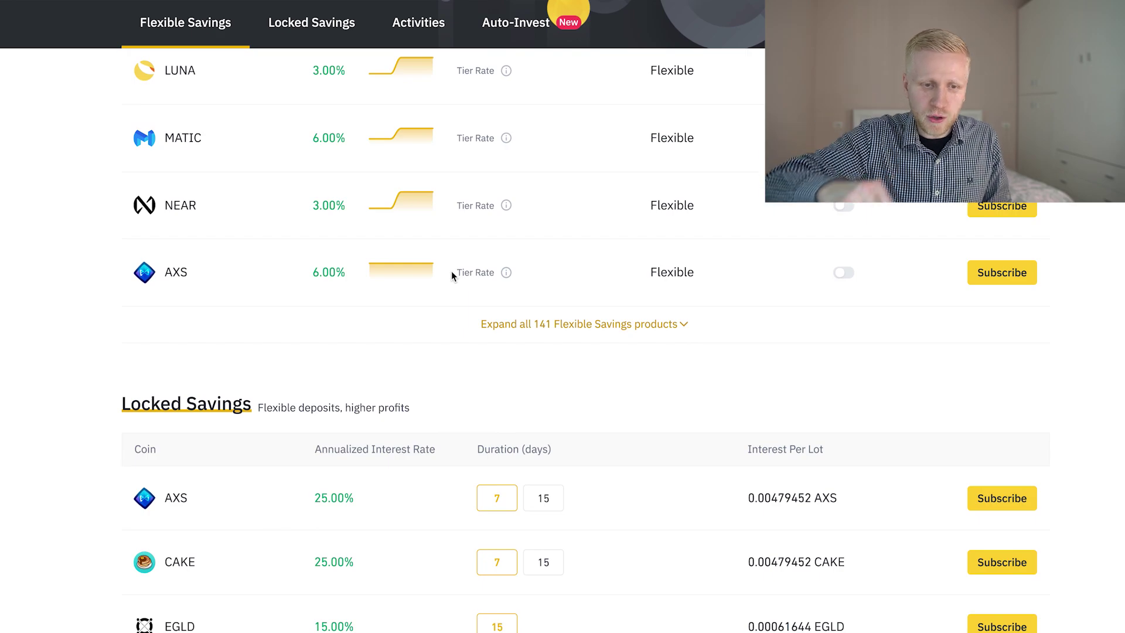
{"action": "scroll", "coordinate": [454, 270], "scroll_direction": "up", "scroll_amount": 10}
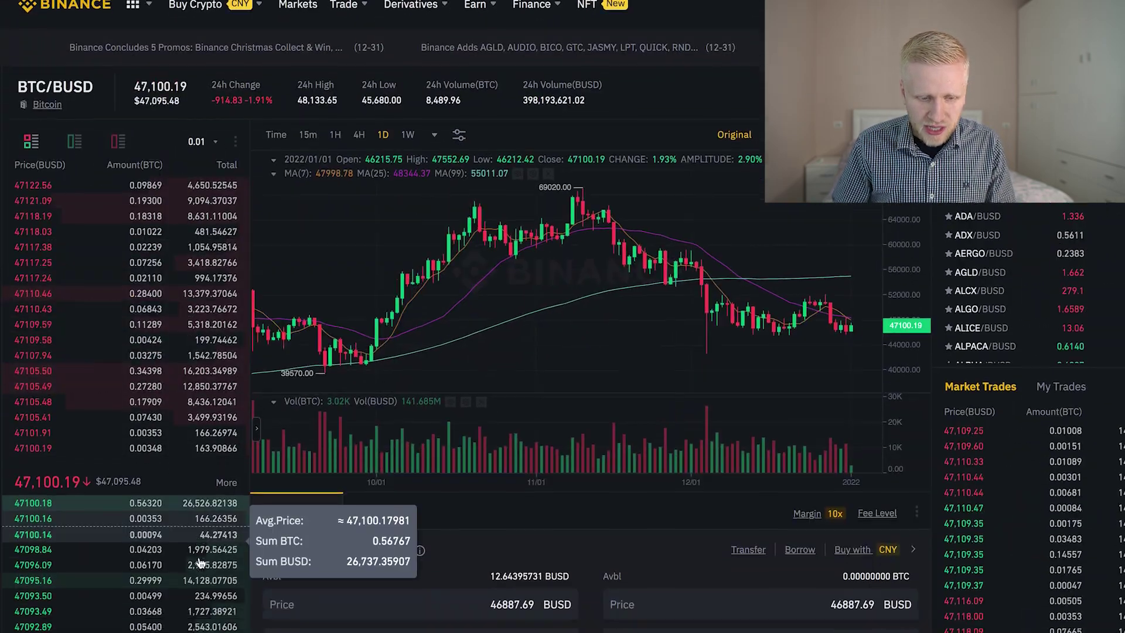
{"action": "scroll", "coordinate": [206, 523], "scroll_direction": "down", "scroll_amount": 5}
{"action": "scroll", "coordinate": [276, 453], "scroll_direction": "up", "scroll_amount": 2}
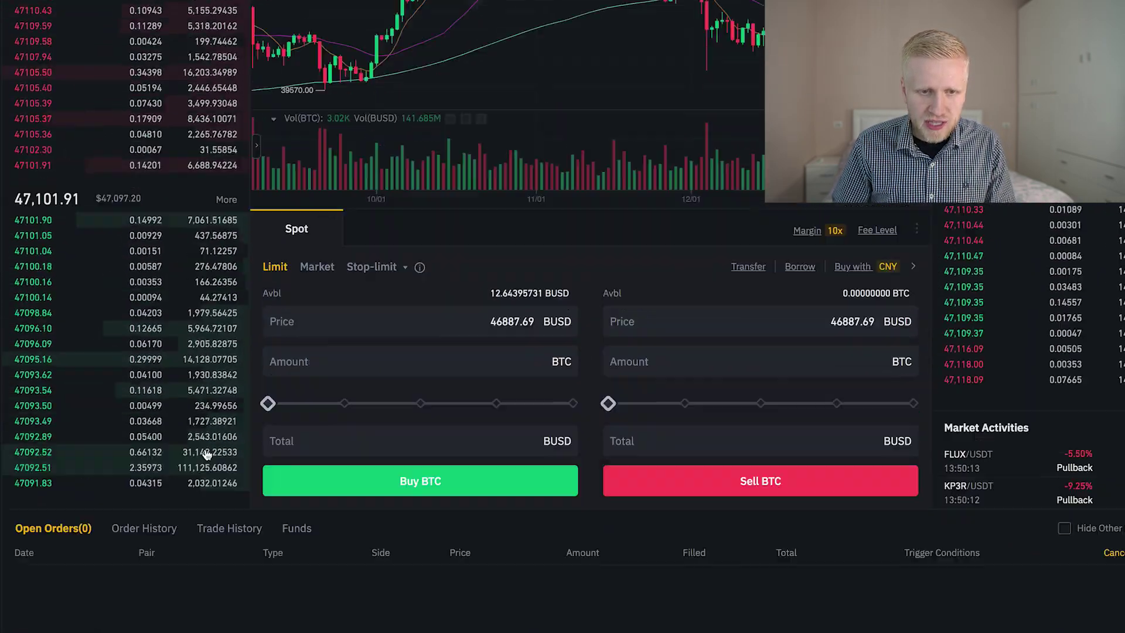
{"action": "scroll", "coordinate": [276, 452], "scroll_direction": "up", "scroll_amount": 4}
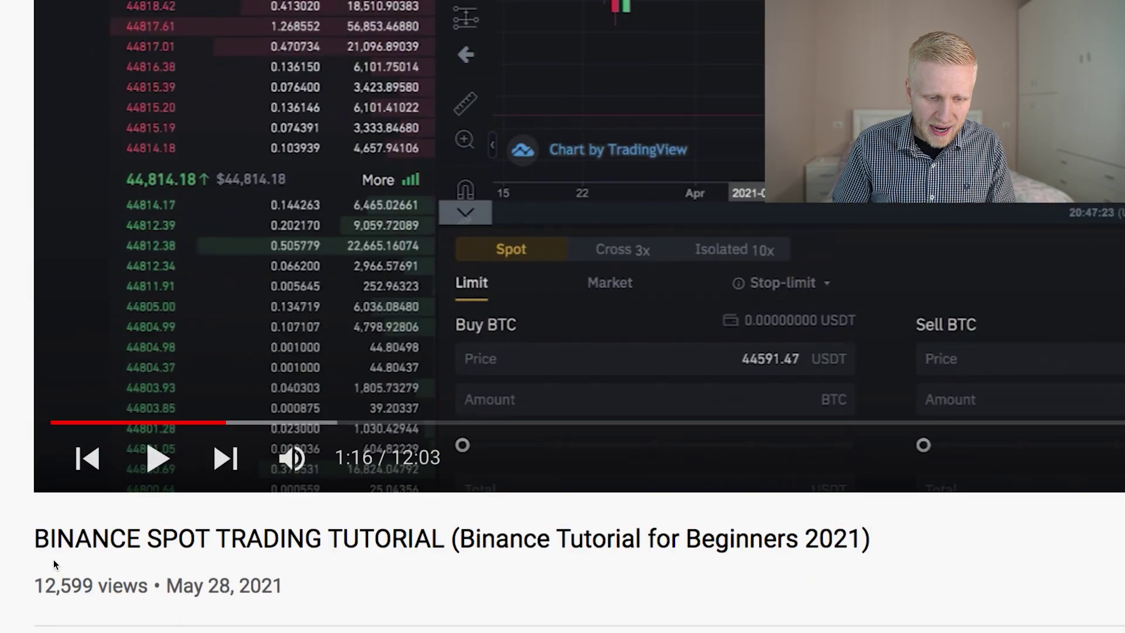
Step: Highlight the BINANCE SPOT TRADING TUTORIAL video title on YouTube
{"action": "left_click_drag", "start_coordinate": [53, 537], "coordinate": [697, 539]}
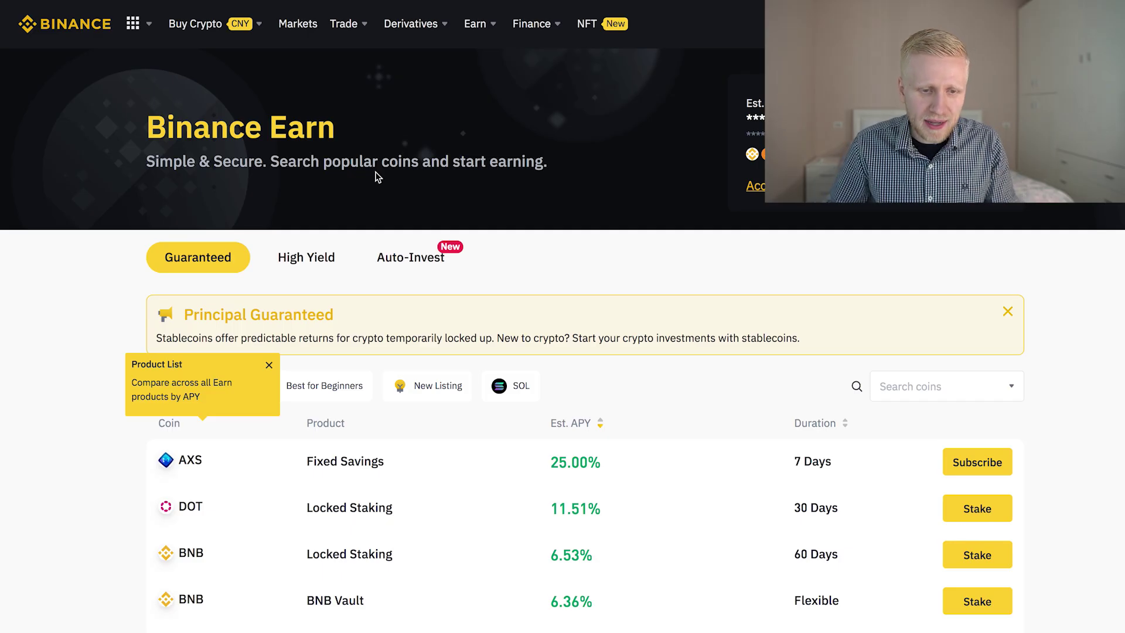
Step: Highlight the Binance Earn title and subtitle, then clear the selection
{"action": "left_click_drag", "start_coordinate": [220, 134], "coordinate": [560, 268]}
{"action": "left_click", "coordinate": [495, 4]}
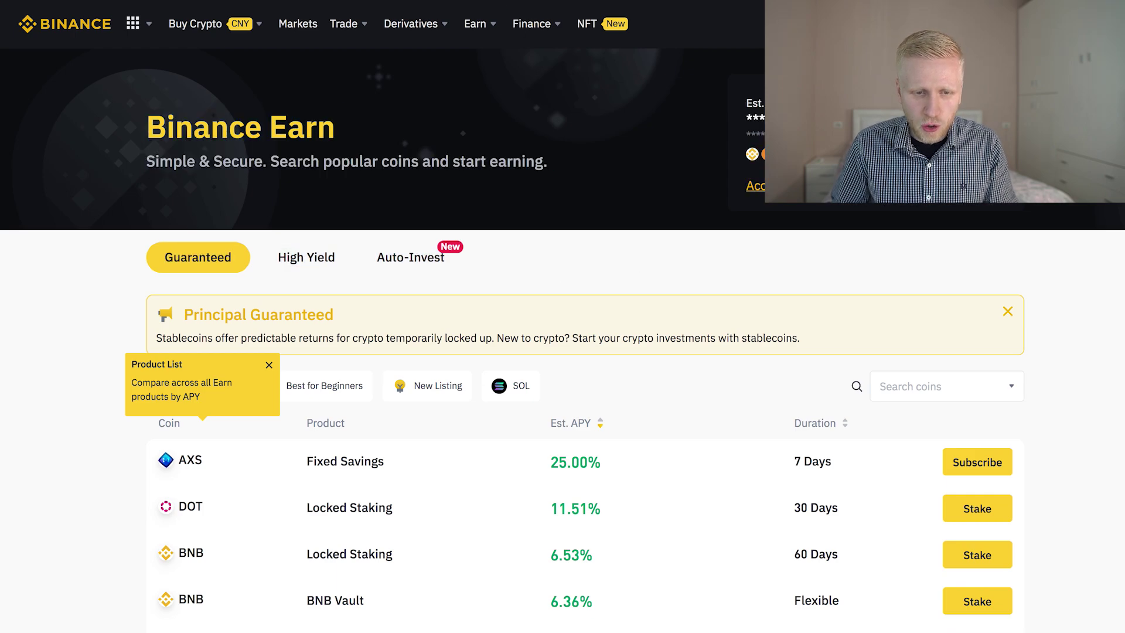